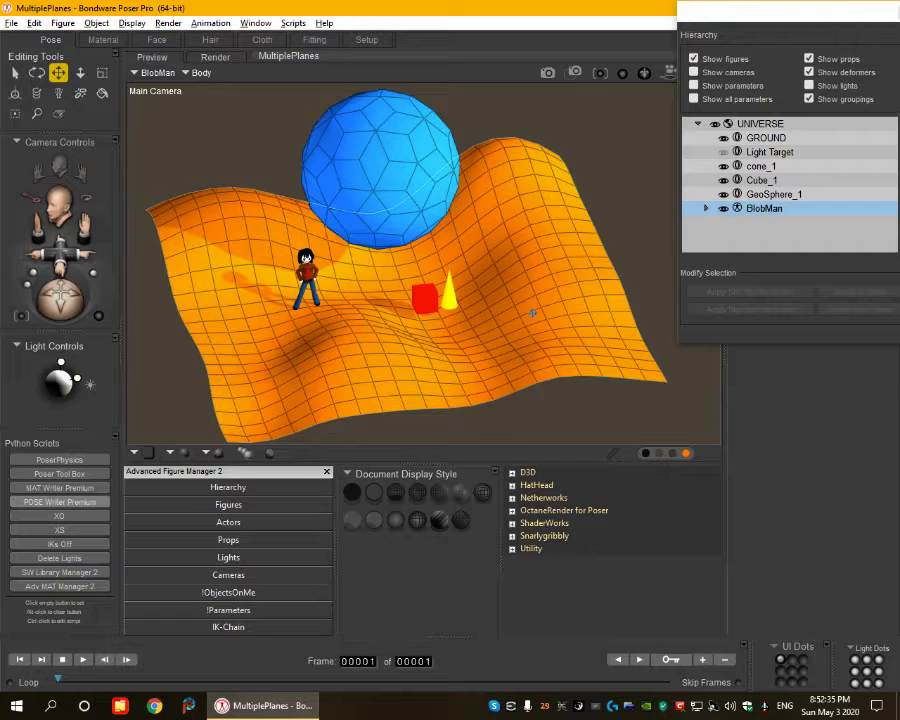
- Launch the Ken1171 Scatter Tool script, move its window clear of the scene, and collapse the ScatterGrouping entry in the hierarchy
{"action": "left_click", "coordinate": [383, 146]}
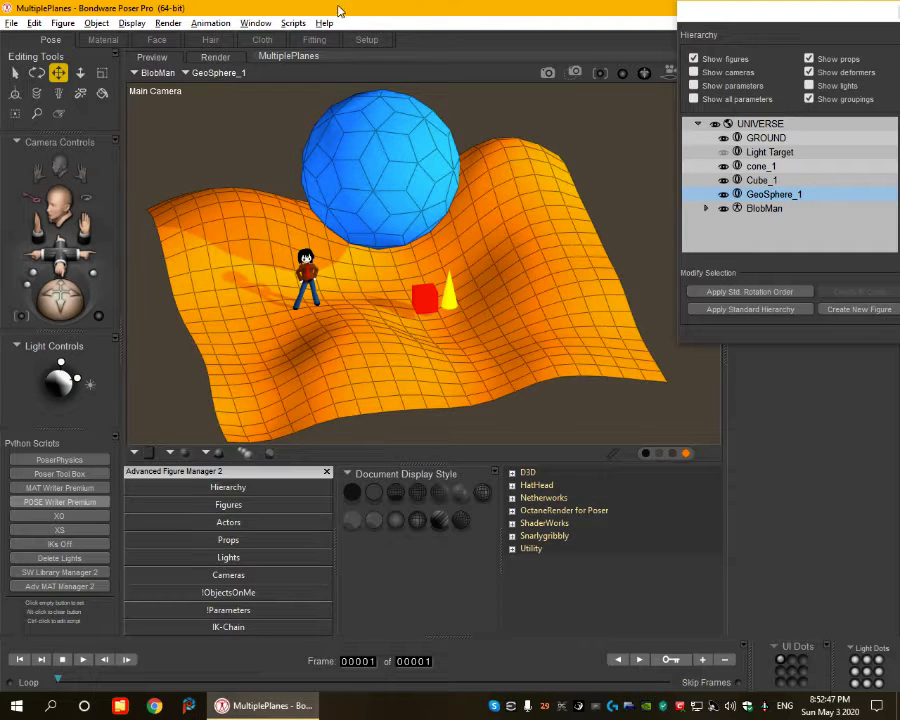
{"action": "left_click", "coordinate": [293, 22]}
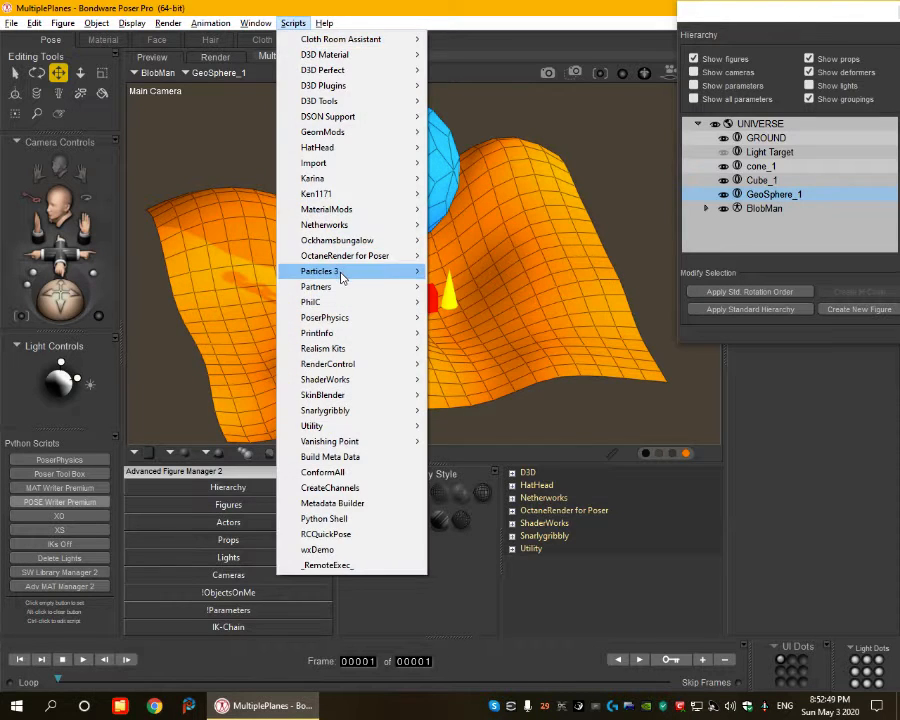
{"action": "mouse_move", "coordinate": [344, 195]}
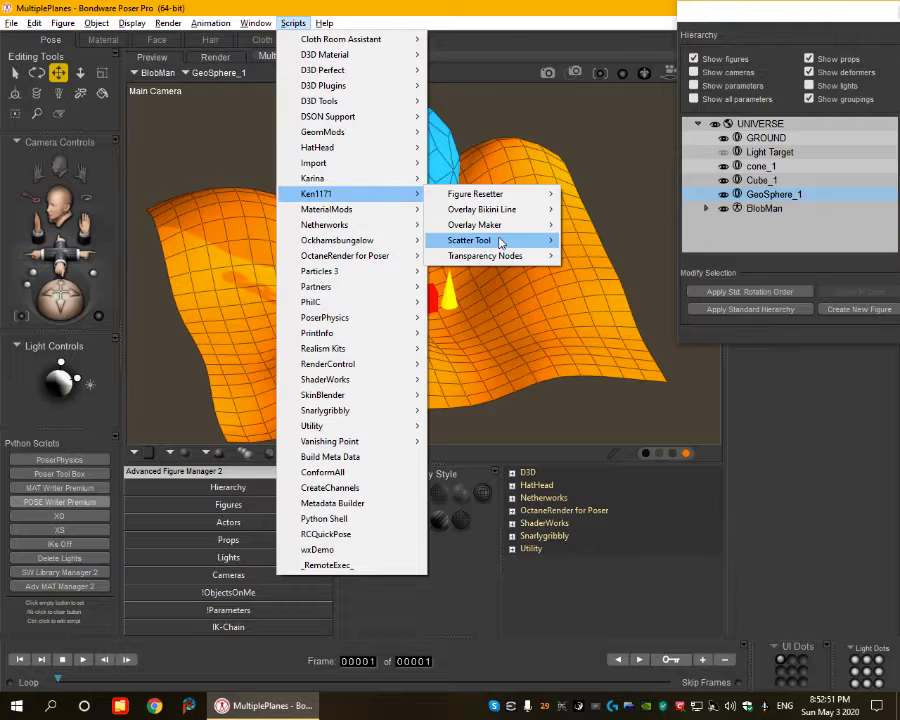
{"action": "mouse_move", "coordinate": [475, 240]}
{"action": "left_click", "coordinate": [620, 256]}
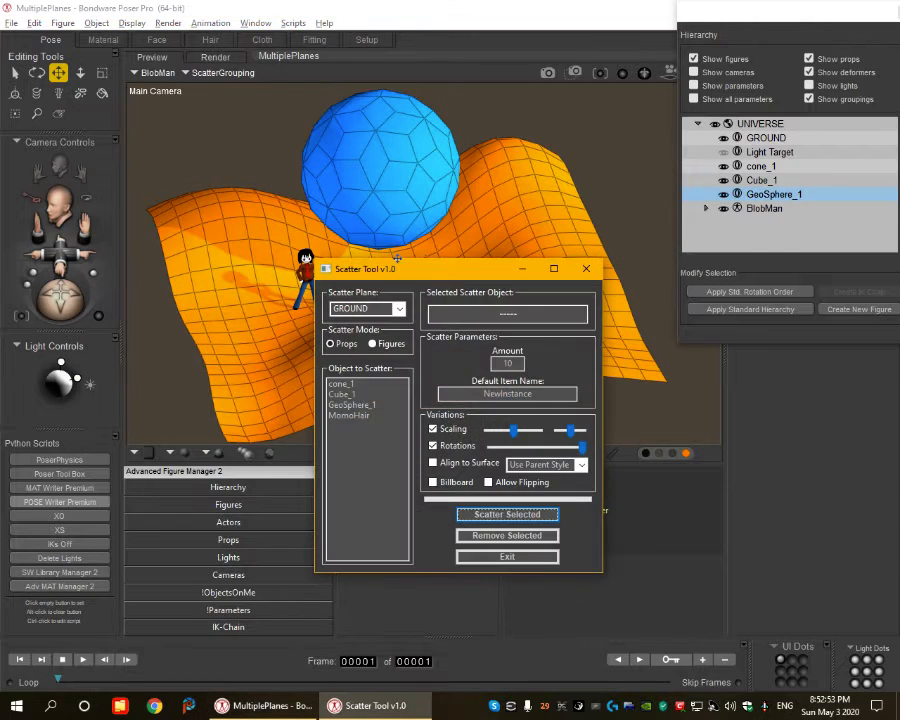
{"action": "left_click_drag", "start_coordinate": [375, 330], "coordinate": [673, 284]}
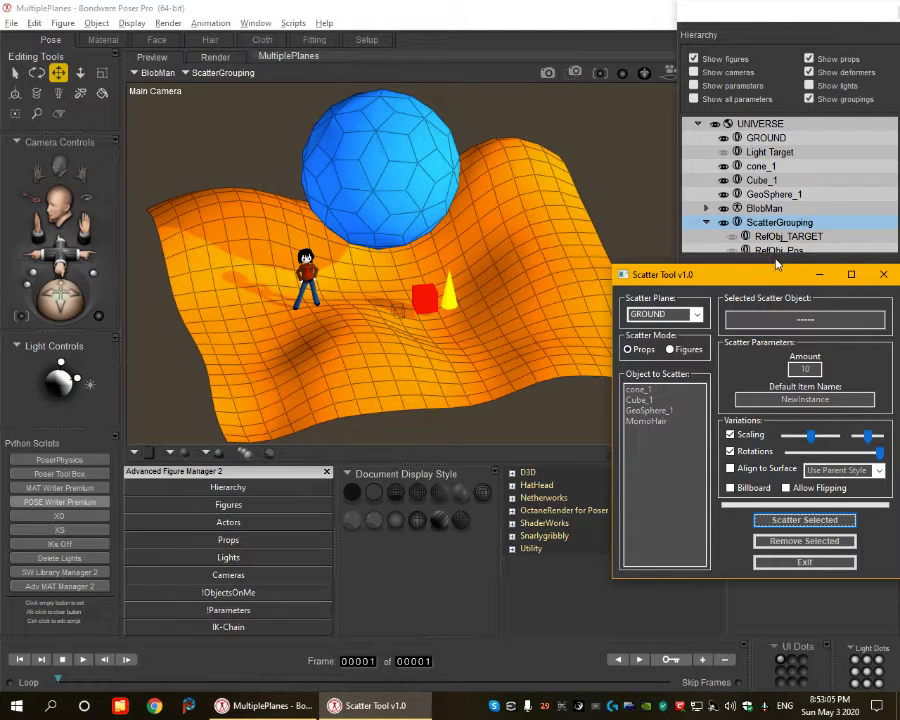
{"action": "left_click", "coordinate": [706, 222]}
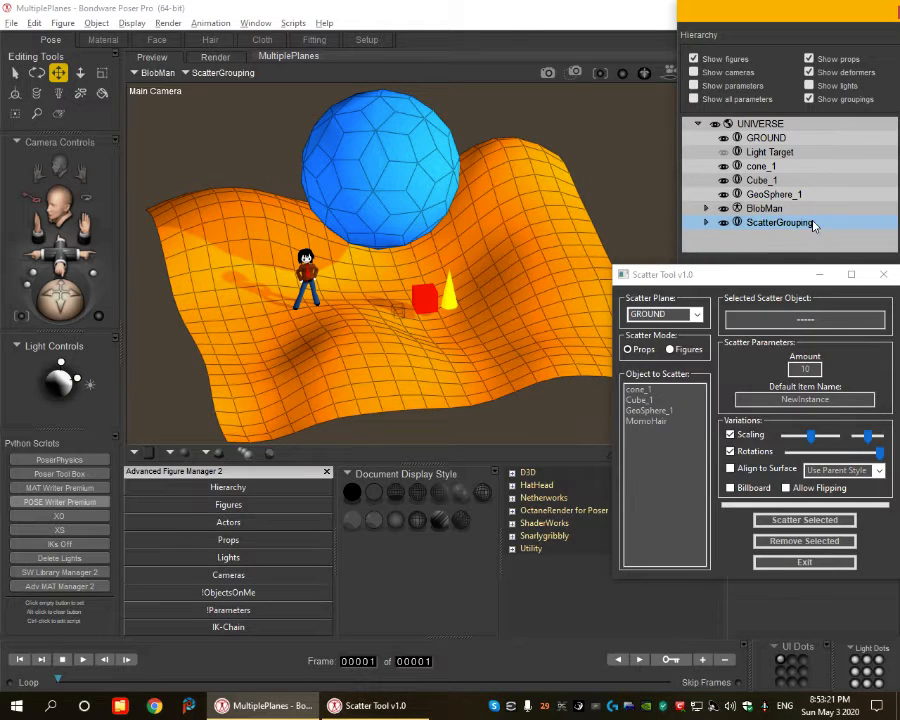
- Check the Create Grouping command and examine the ScatterGrouping object beside the red cube up close
{"action": "left_click", "coordinate": [97, 23]}
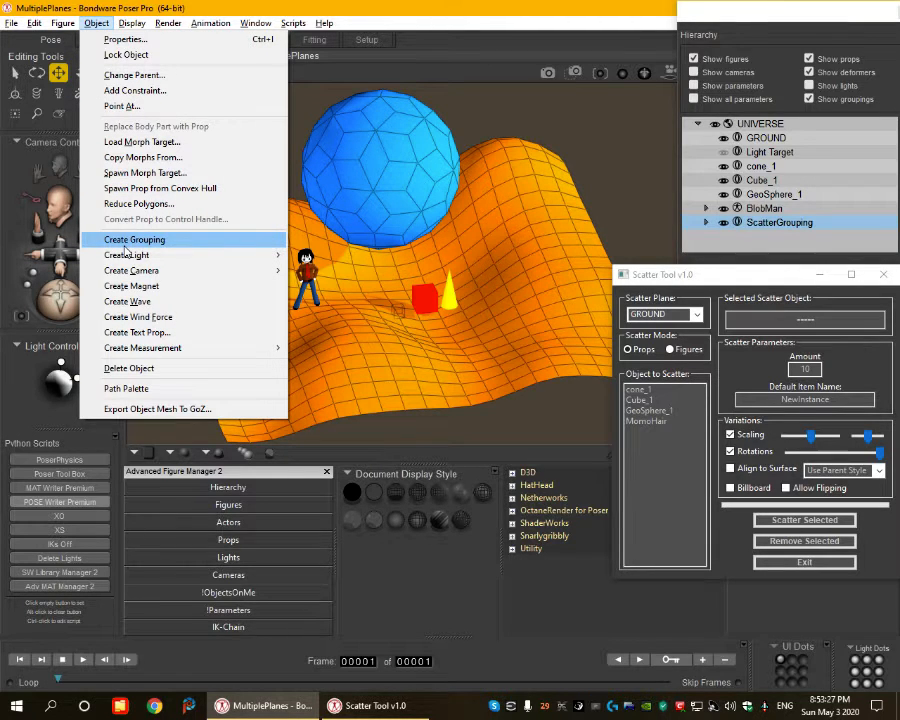
{"action": "left_click", "coordinate": [97, 23]}
{"action": "left_click", "coordinate": [97, 23]}
{"action": "left_click", "coordinate": [409, 5]}
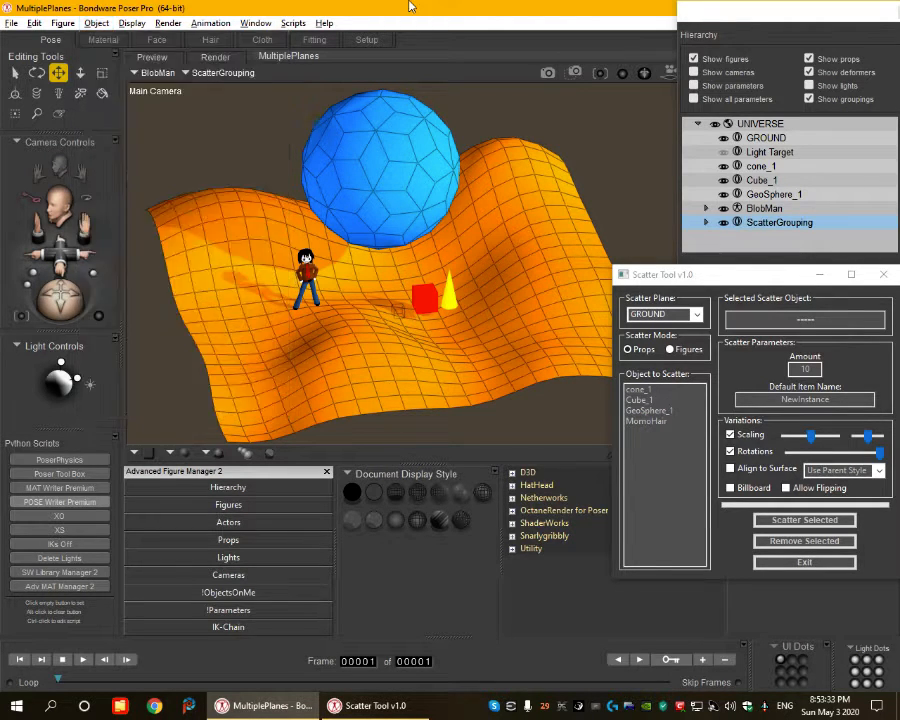
{"action": "scroll", "coordinate": [409, 331], "scroll_direction": "up", "scroll_amount": 3}
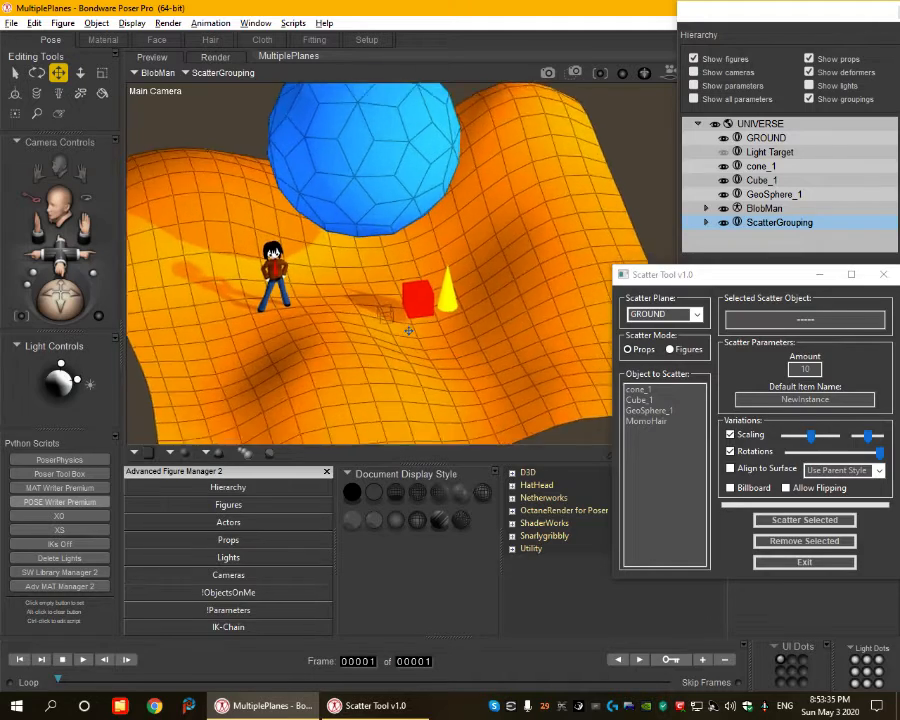
{"action": "scroll", "coordinate": [409, 331], "scroll_direction": "up", "scroll_amount": 5}
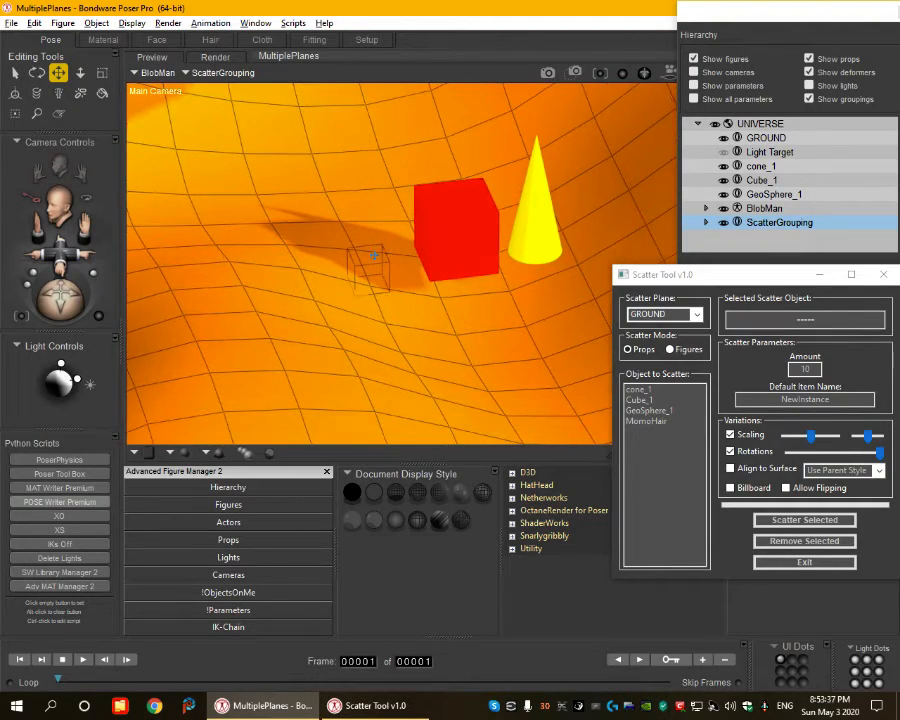
{"action": "middle_click_drag", "start_coordinate": [402, 287], "coordinate": [355, 269]}
{"action": "scroll", "coordinate": [433, 380], "scroll_direction": "down", "scroll_amount": 8}
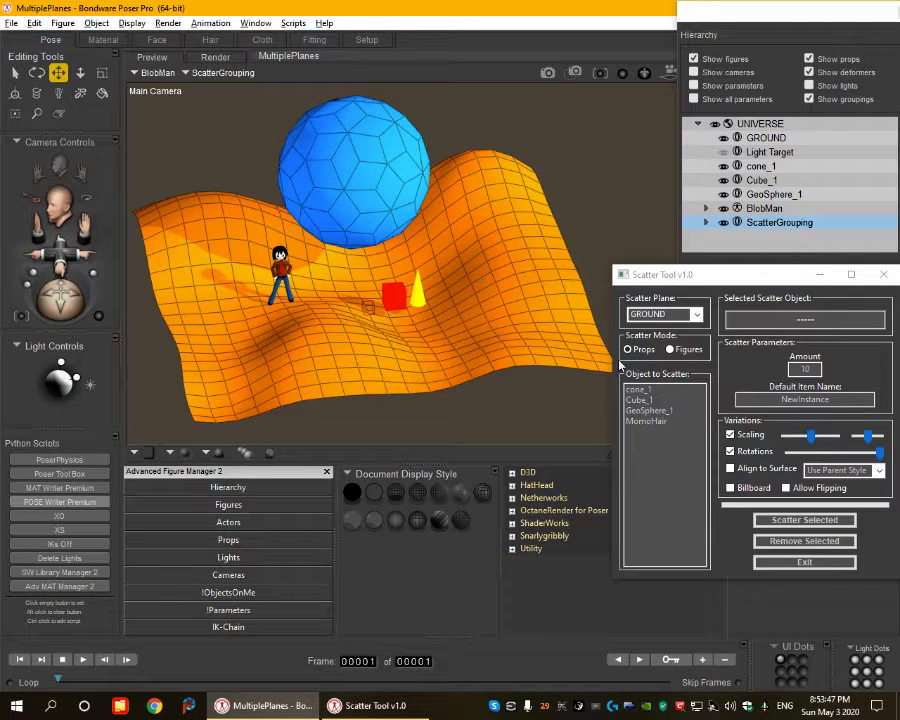
- Scatter 10 instances each of cone_1 and Cube_1 over the GROUND plane with Align to Surface enabled
{"action": "left_click", "coordinate": [641, 391]}
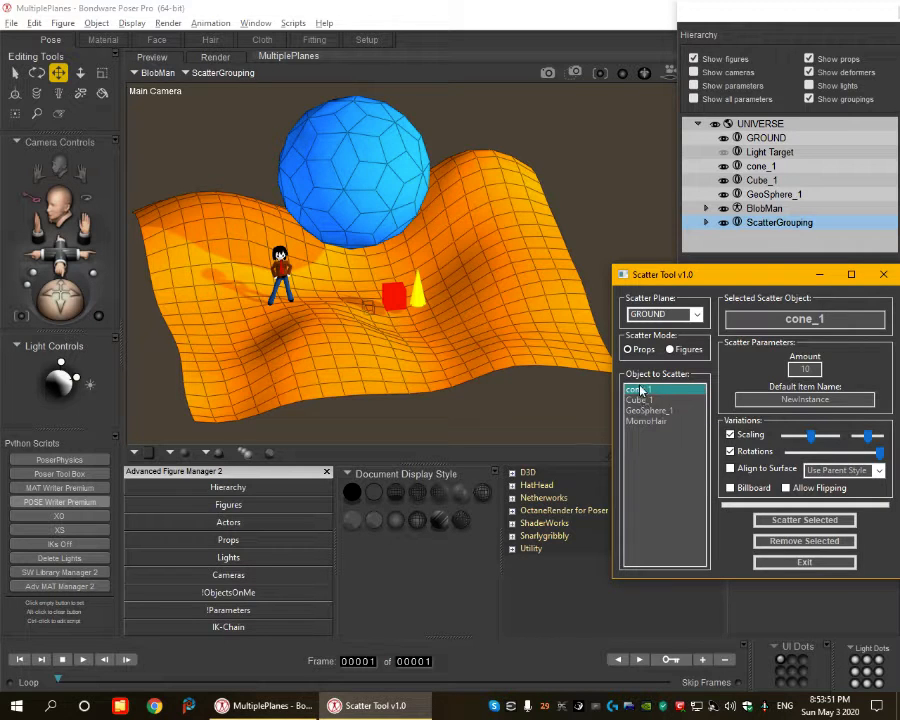
{"action": "left_click", "coordinate": [765, 471]}
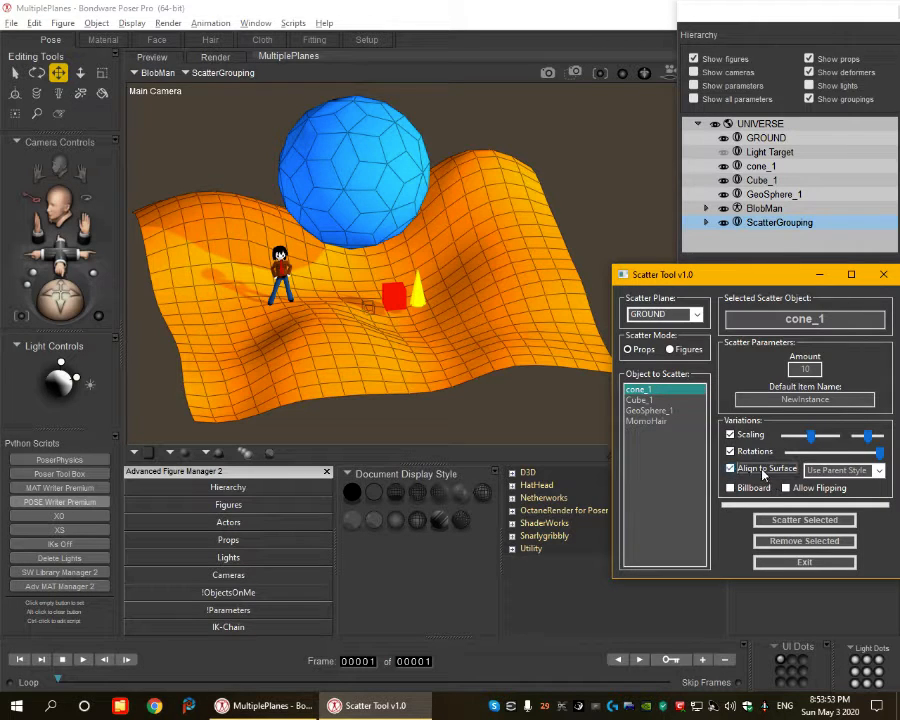
{"action": "left_click", "coordinate": [784, 521]}
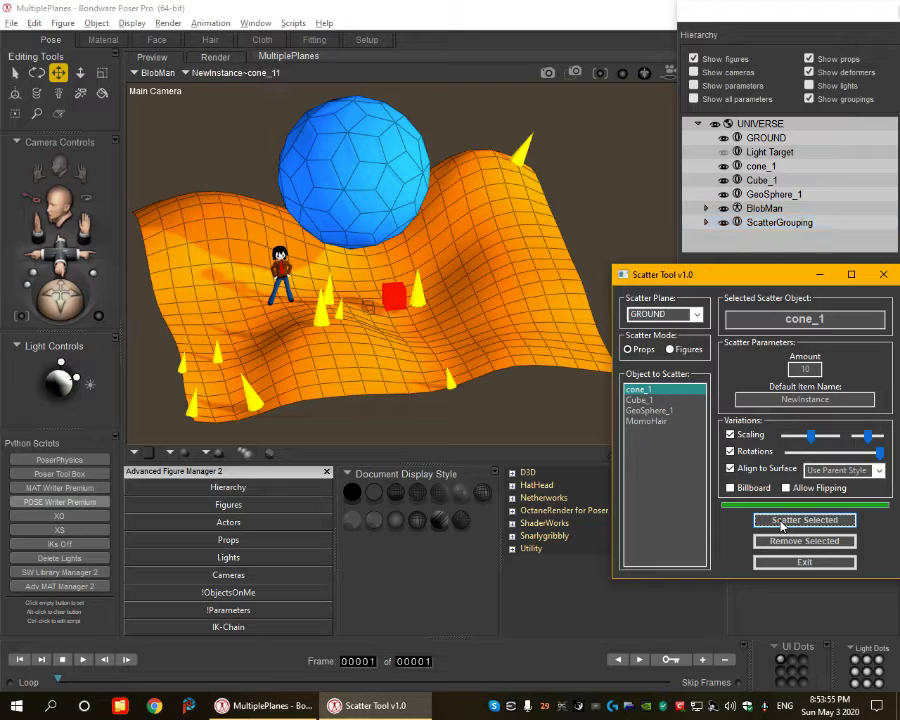
{"action": "left_click", "coordinate": [639, 399]}
{"action": "left_click", "coordinate": [797, 520]}
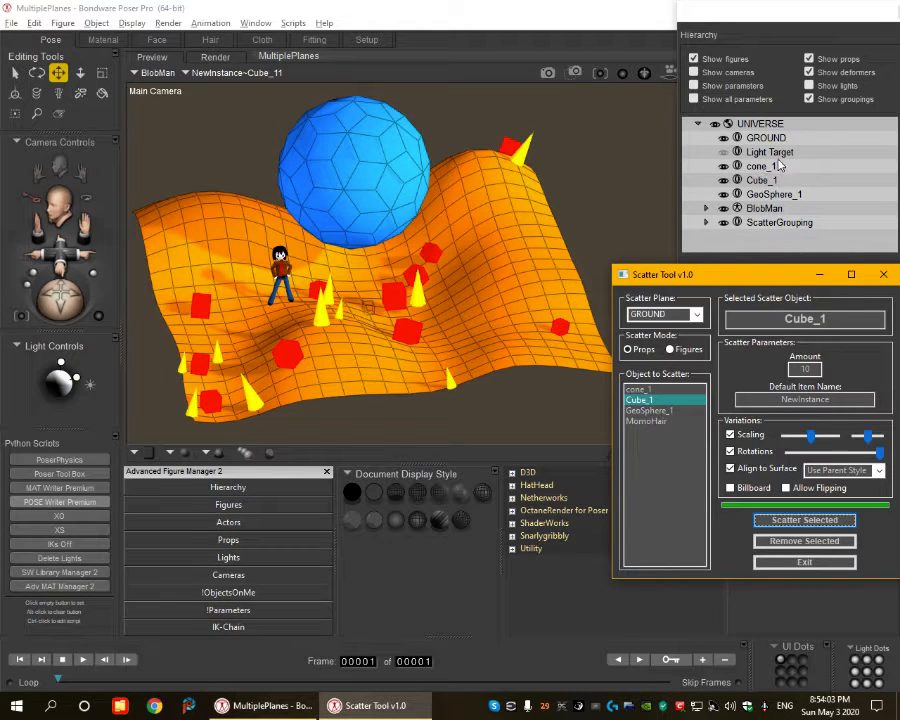
- Review the instances nested under ScatterGrouping and check that hiding and showing the group controls all of them
{"action": "left_click", "coordinate": [706, 223]}
{"action": "scroll", "coordinate": [760, 210], "scroll_direction": "down", "scroll_amount": 6}
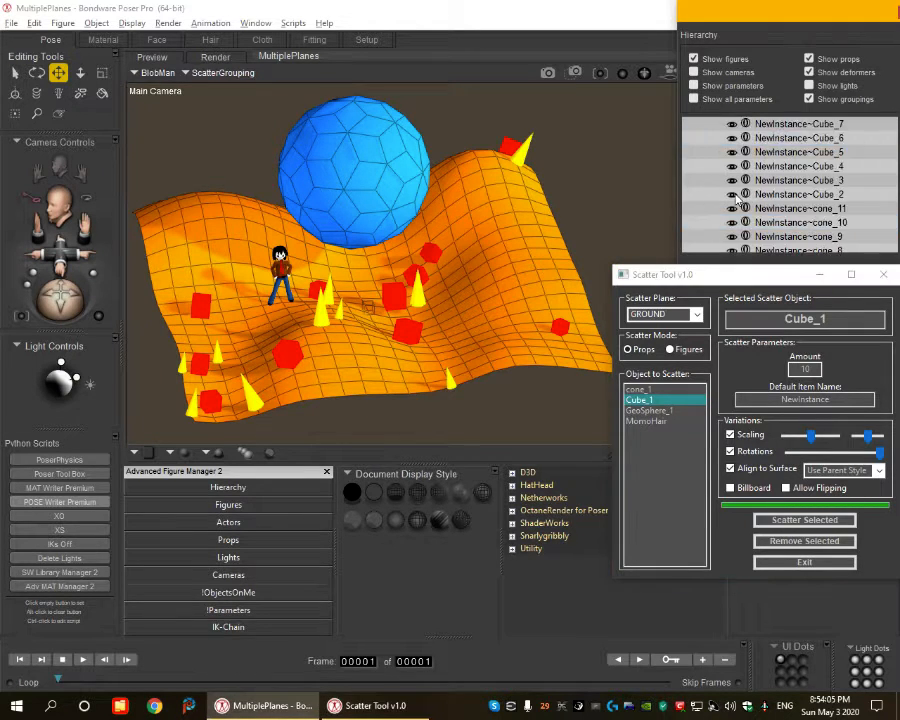
{"action": "scroll", "coordinate": [790, 202], "scroll_direction": "up", "scroll_amount": 4}
{"action": "scroll", "coordinate": [790, 202], "scroll_direction": "up", "scroll_amount": 2}
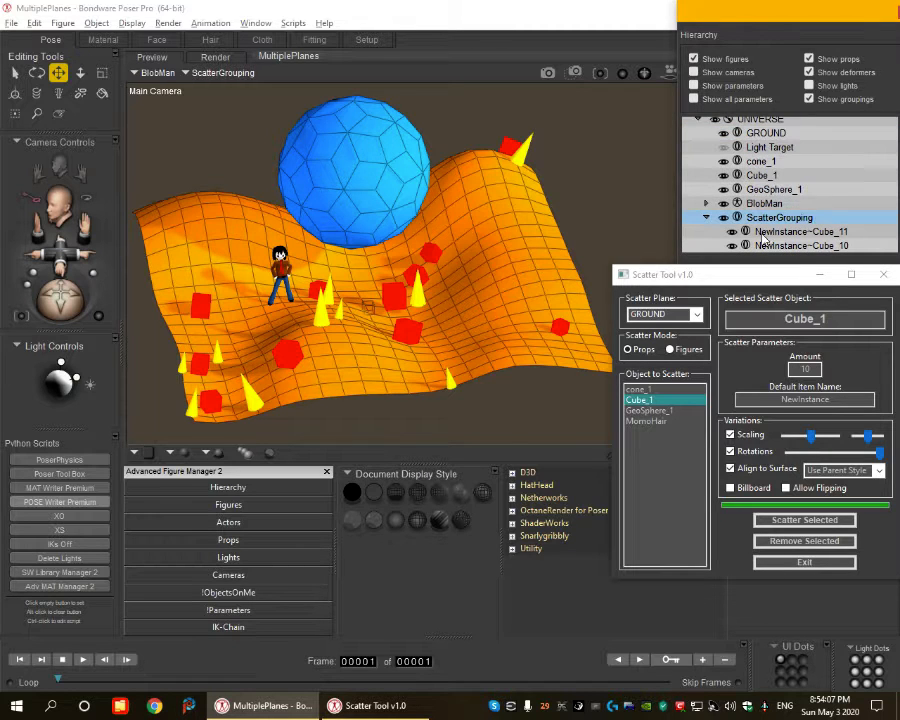
{"action": "left_click", "coordinate": [706, 218]}
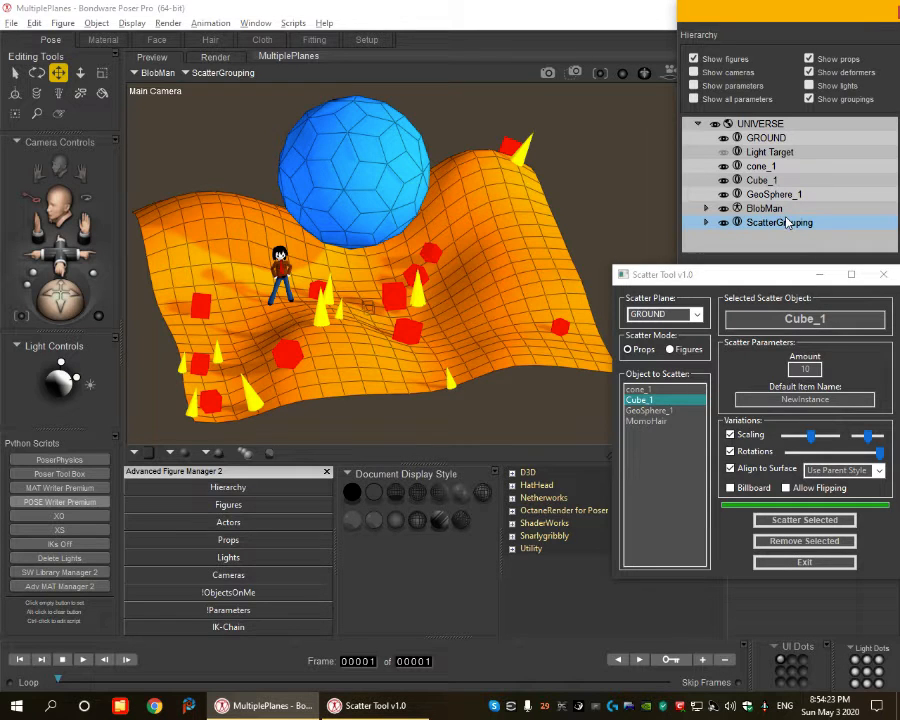
{"action": "left_click", "coordinate": [724, 223]}
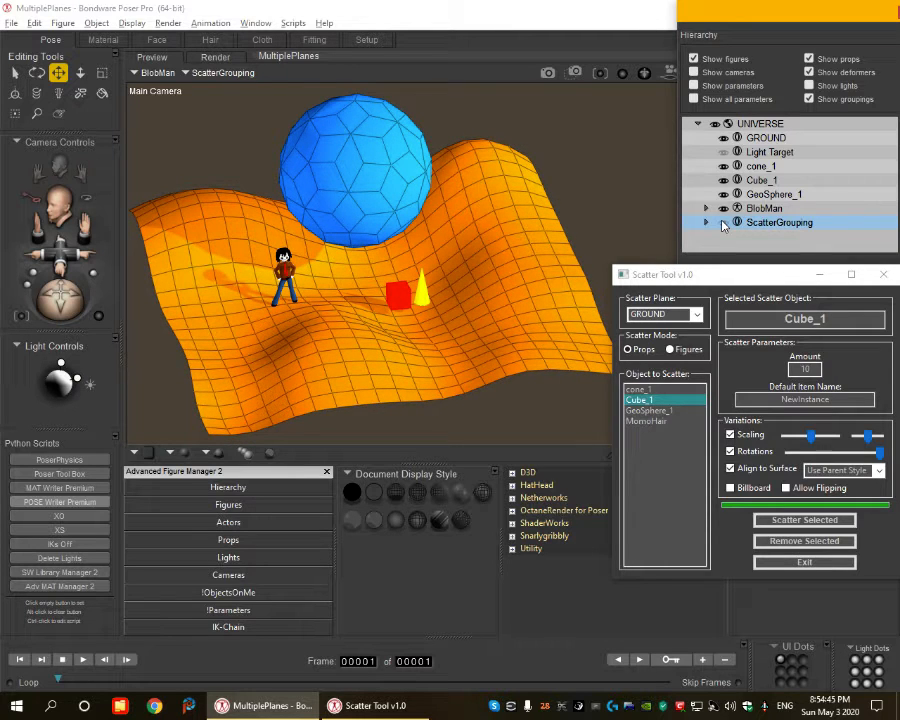
{"action": "left_click", "coordinate": [723, 223]}
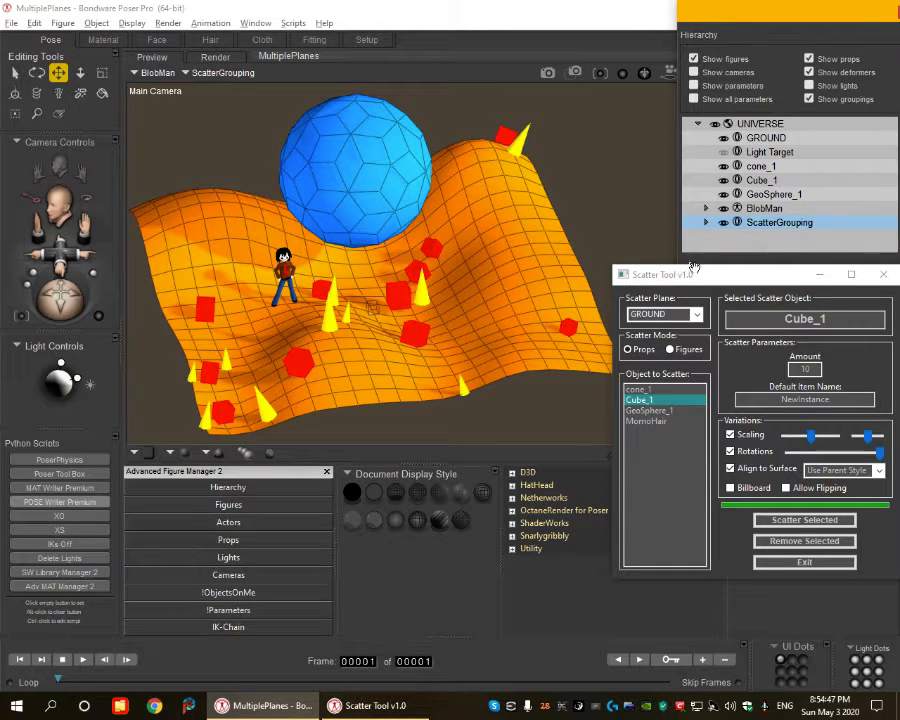
- Scatter 10 instances each of Cube_1 and cone_1 onto GeoSphere_1, and hide and reshow ScatterGrouping to check them
{"action": "left_click", "coordinate": [697, 314]}
{"action": "left_click", "coordinate": [670, 362]}
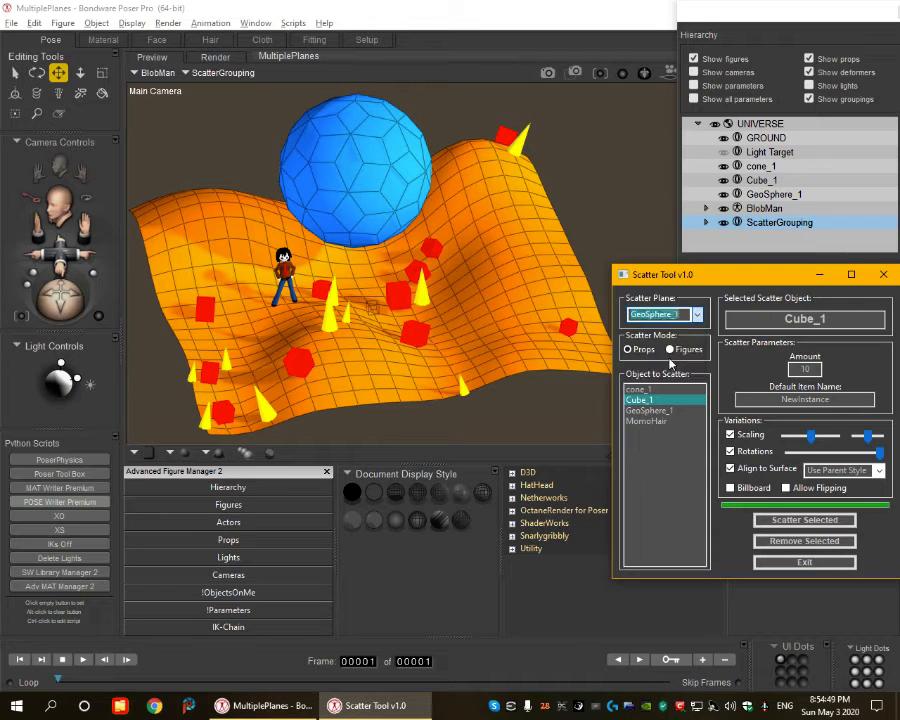
{"action": "left_click", "coordinate": [804, 520]}
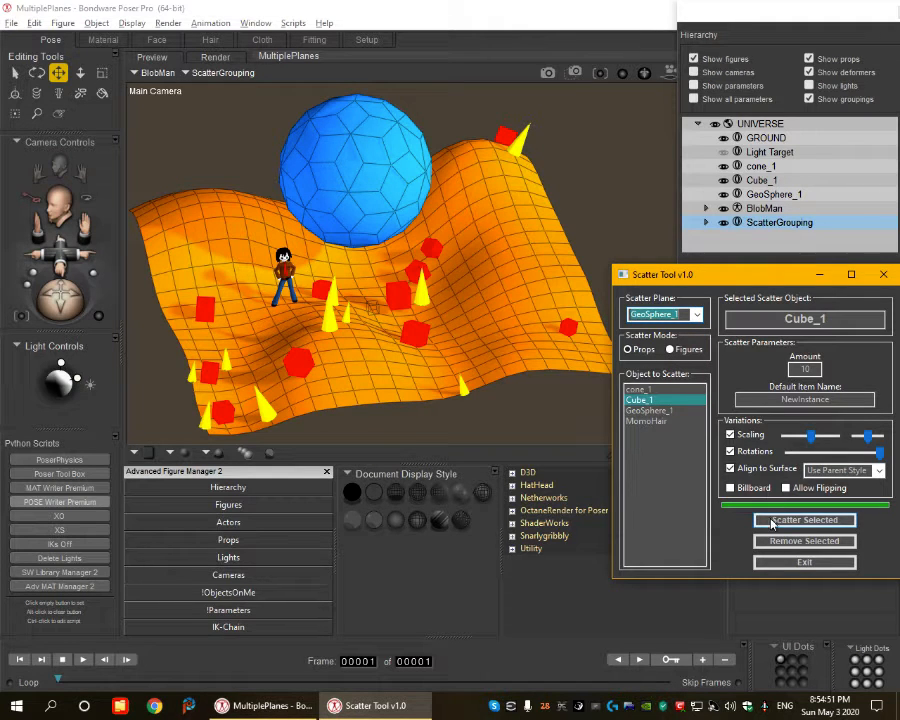
{"action": "left_click", "coordinate": [647, 391]}
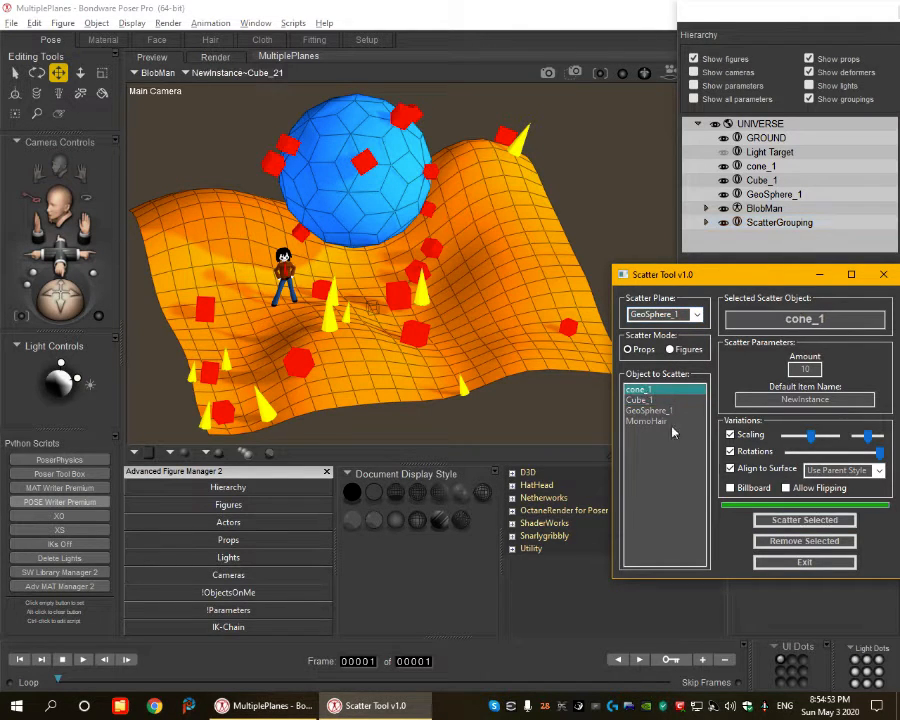
{"action": "left_click", "coordinate": [780, 520]}
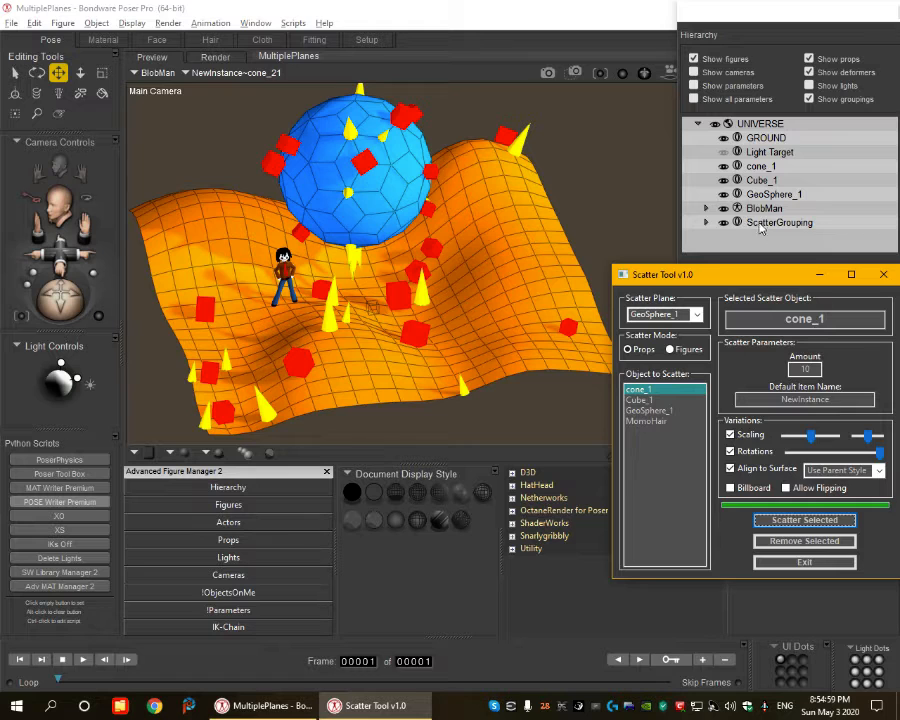
{"action": "left_click", "coordinate": [724, 226]}
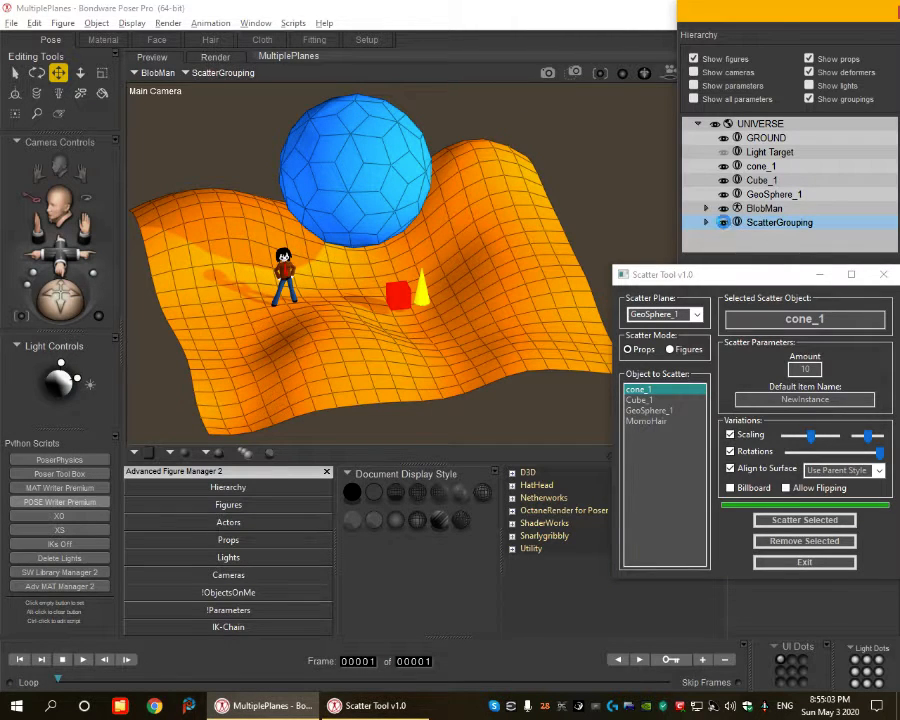
{"action": "left_click", "coordinate": [724, 224]}
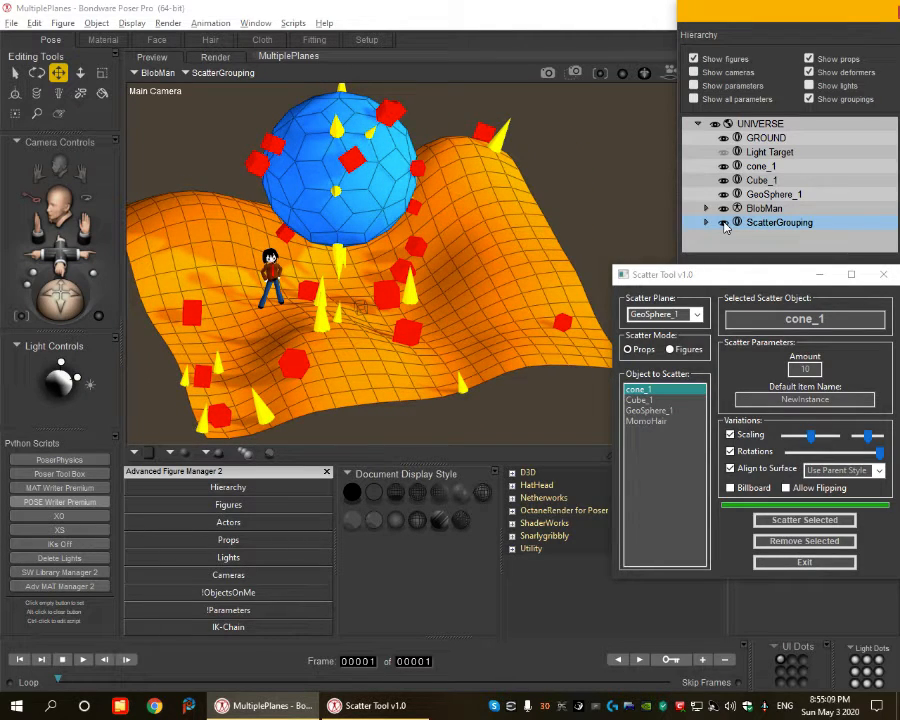
- Scatter 3 instances of the BlobMan figure onto GeoSphere_1 in Figures mode, and toggle the visibility of ScatterGrouping to check them
{"action": "left_click", "coordinate": [670, 350]}
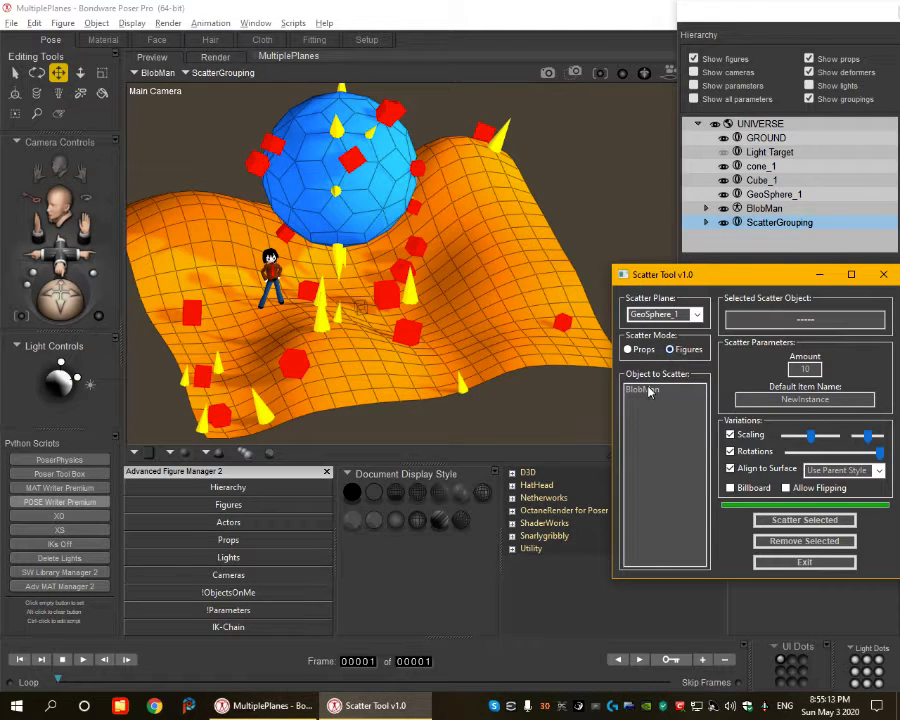
{"action": "left_click", "coordinate": [649, 391]}
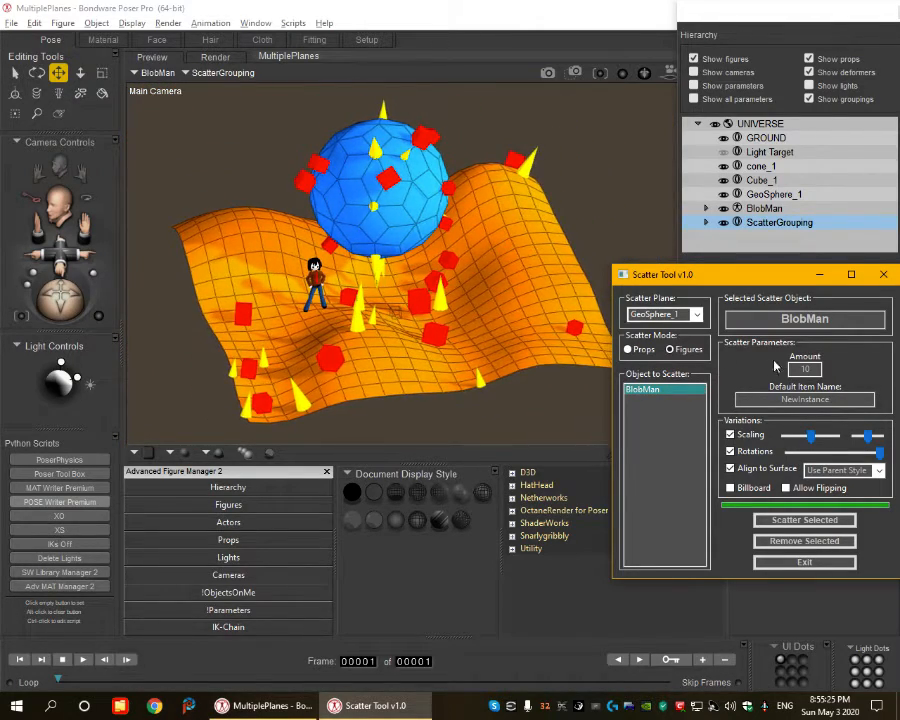
{"action": "left_click_drag", "start_coordinate": [814, 369], "coordinate": [776, 372]}
{"action": "type", "text": "3"}
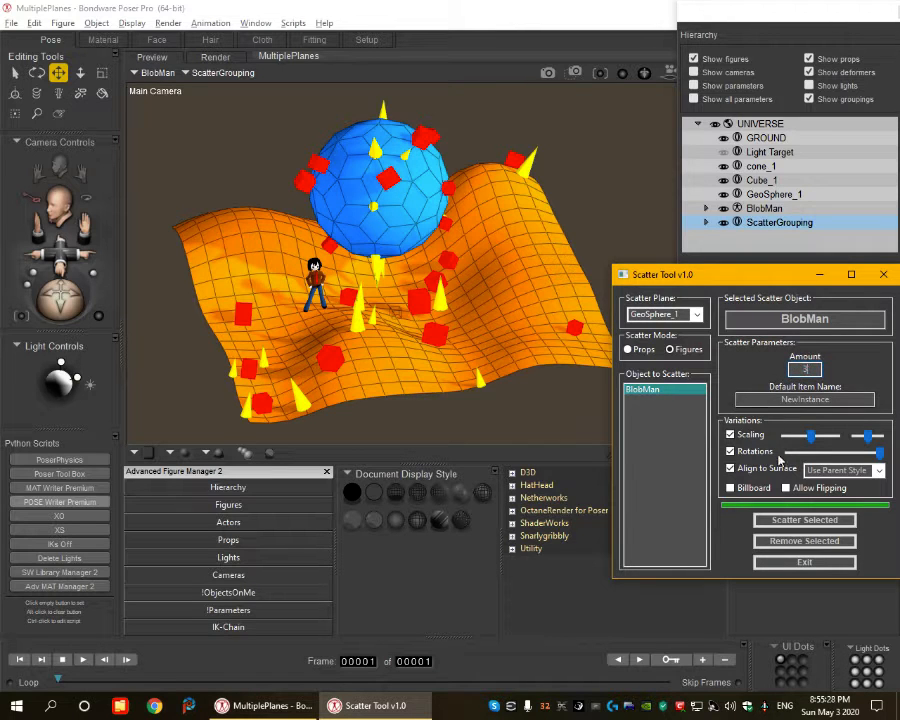
{"action": "left_click", "coordinate": [791, 521]}
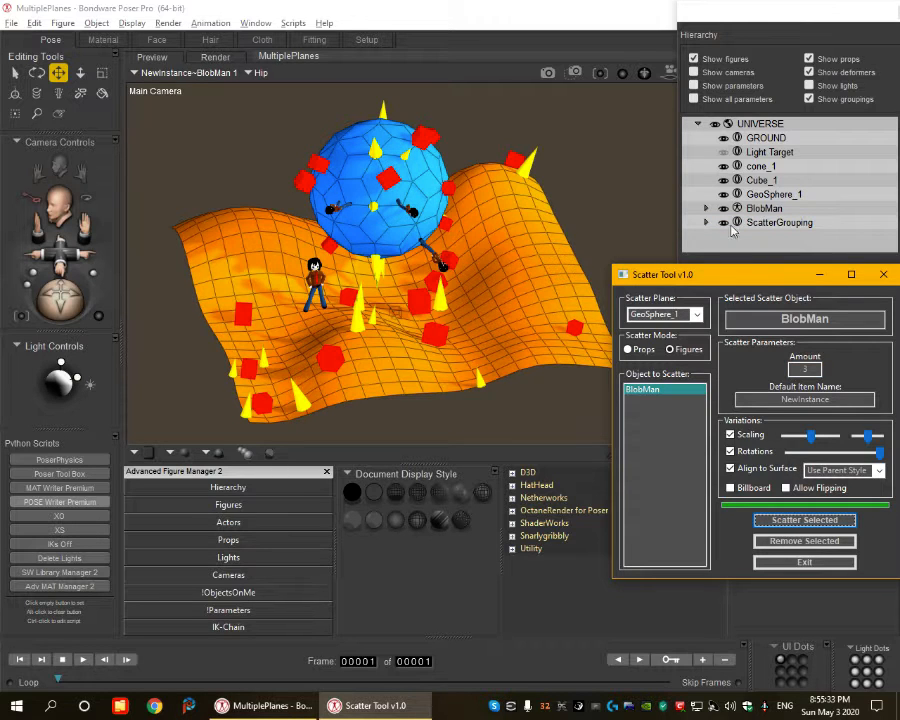
{"action": "left_click", "coordinate": [723, 223]}
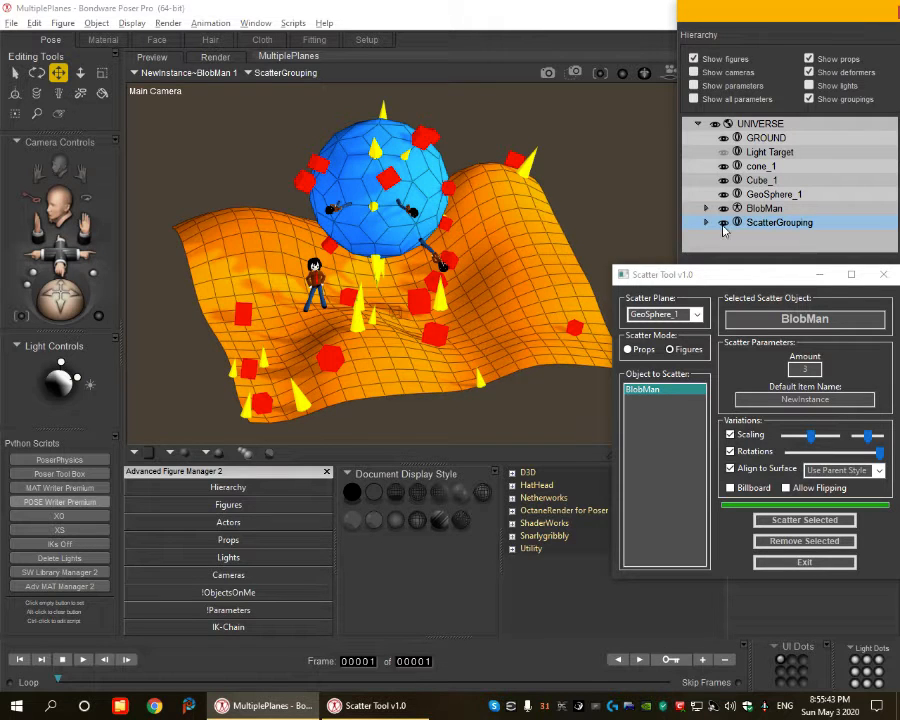
{"action": "left_click", "coordinate": [723, 223]}
{"action": "left_click", "coordinate": [723, 223]}
- Scatter 3 instances of BlobMan over the GROUND plane, and return the scatter mode to Props
{"action": "left_click", "coordinate": [662, 314]}
{"action": "left_click", "coordinate": [662, 314]}
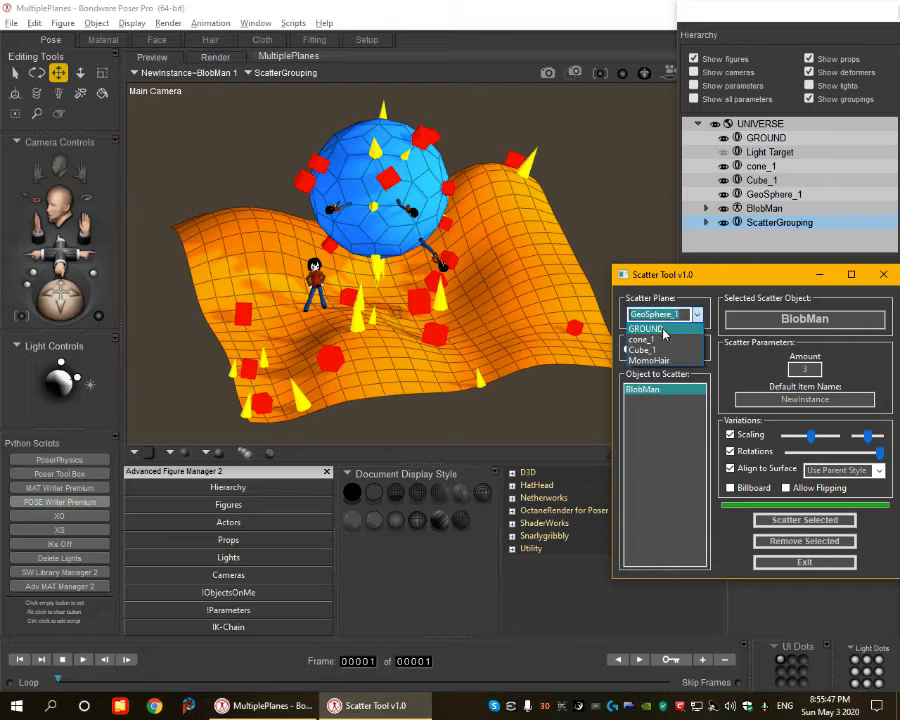
{"action": "left_click", "coordinate": [658, 328]}
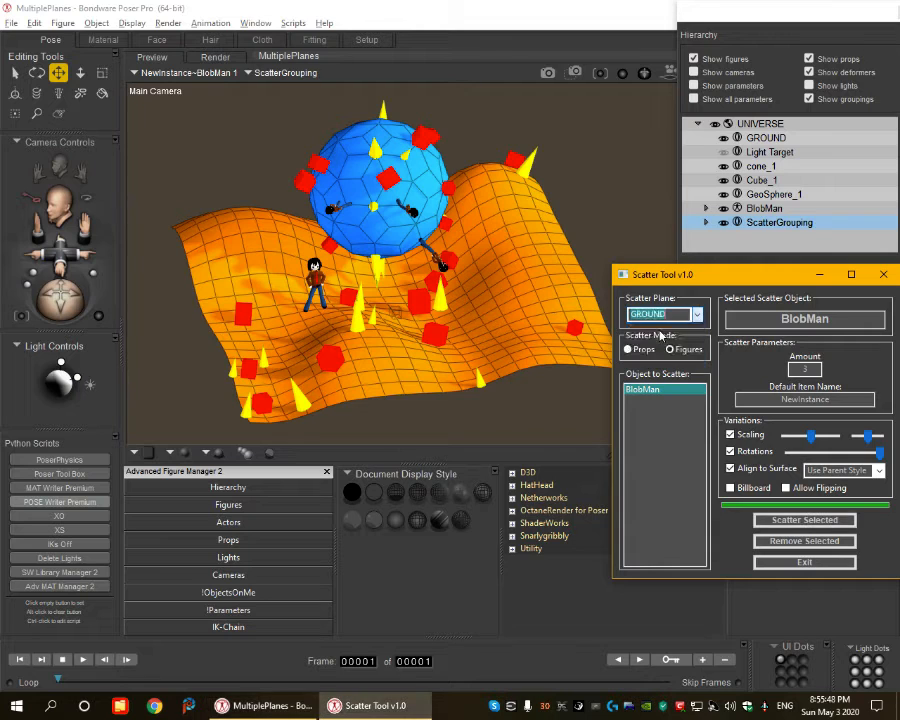
{"action": "left_click", "coordinate": [798, 519]}
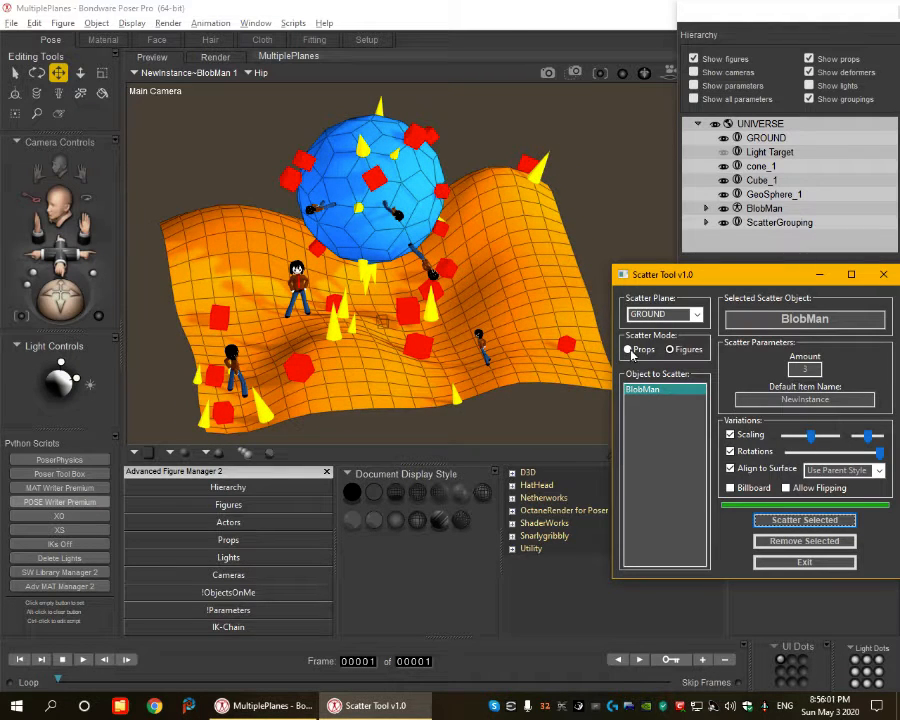
{"action": "left_click", "coordinate": [629, 350]}
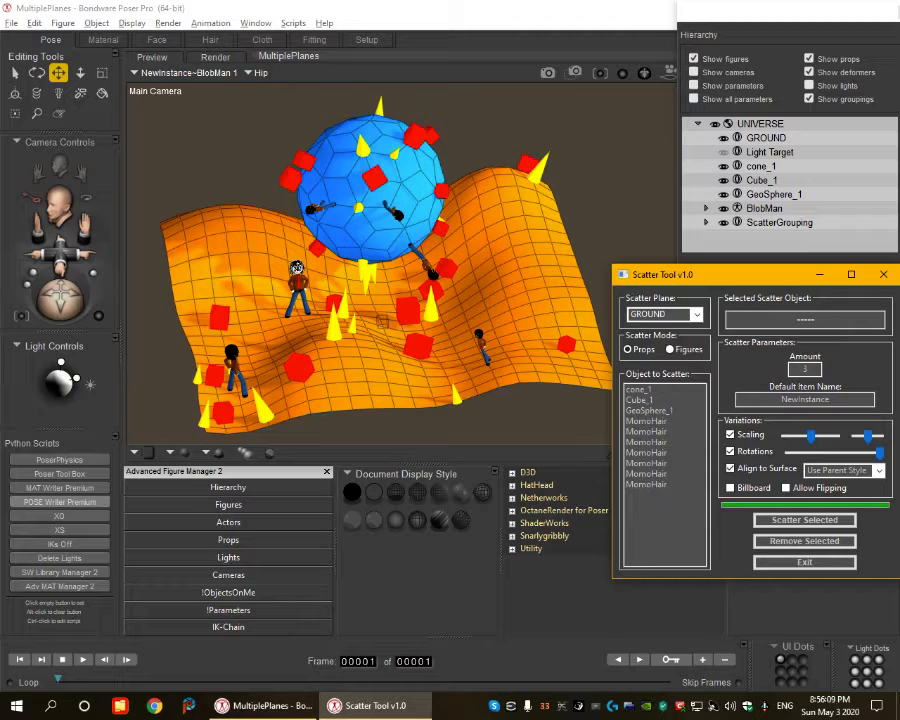
- Examine the BlobMan instances on the ground up close, including the hair prop, and select ScatterGrouping in the hierarchy
{"action": "scroll", "coordinate": [340, 326], "scroll_direction": "up", "scroll_amount": 8}
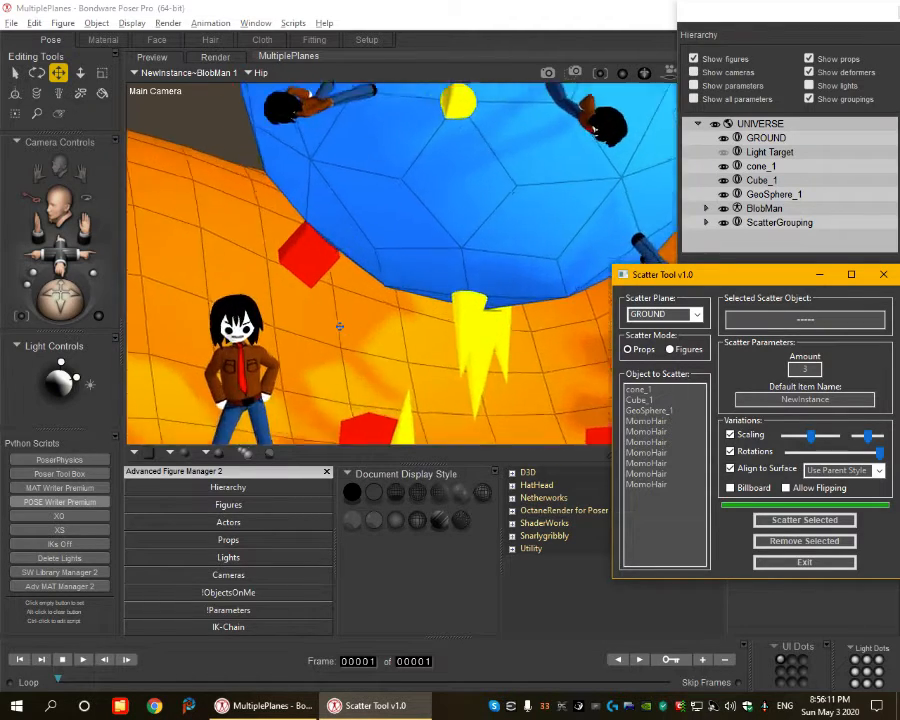
{"action": "scroll", "coordinate": [396, 249], "scroll_direction": "up", "scroll_amount": 5}
{"action": "left_click", "coordinate": [312, 259]}
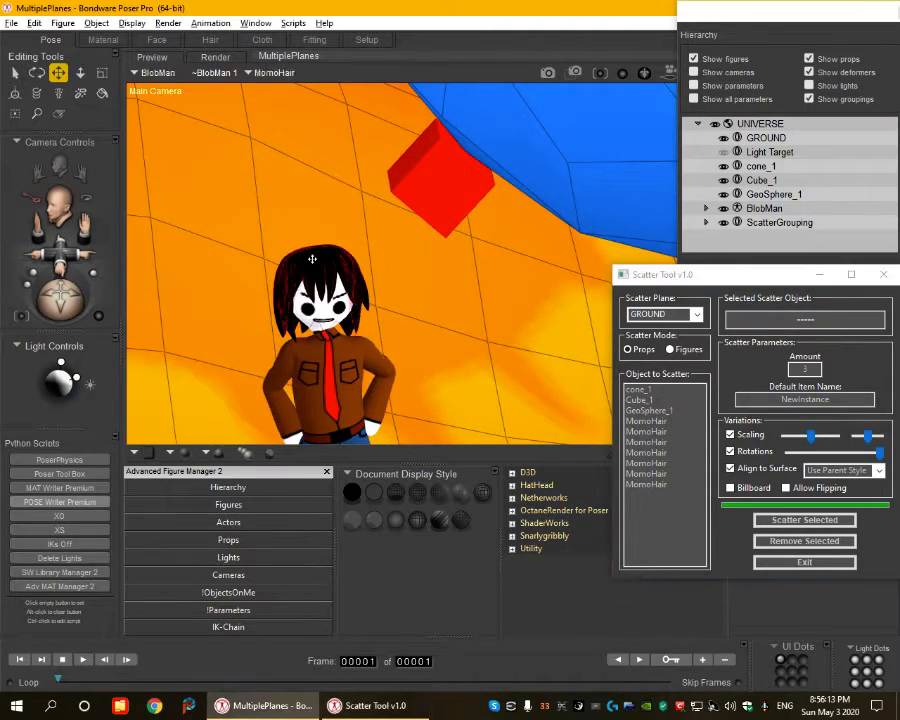
{"action": "scroll", "coordinate": [332, 256], "scroll_direction": "down", "scroll_amount": 12}
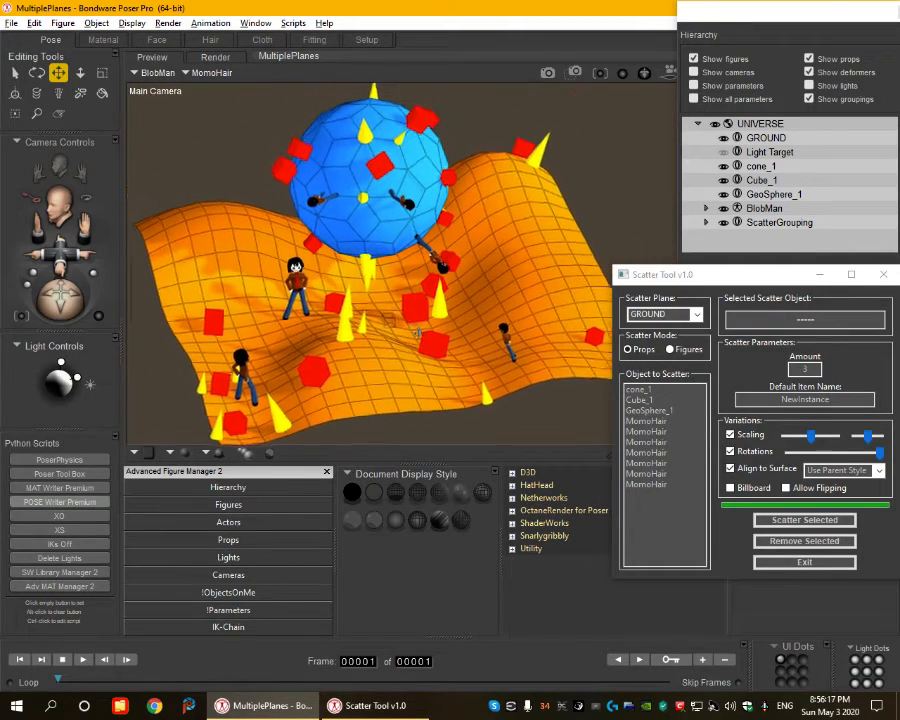
{"action": "scroll", "coordinate": [417, 332], "scroll_direction": "down", "scroll_amount": 2}
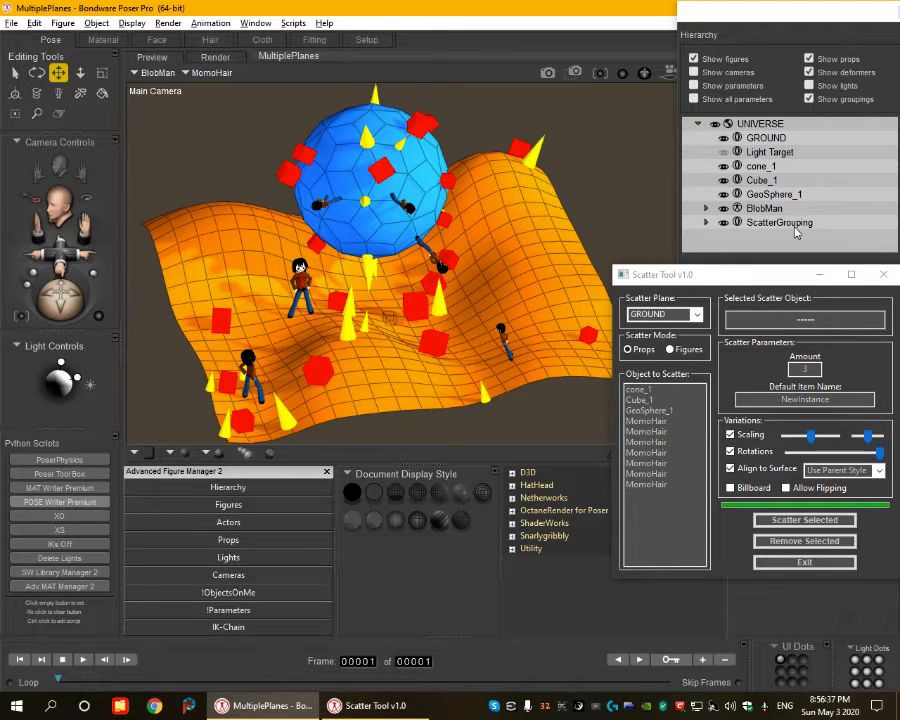
{"action": "left_click", "coordinate": [780, 222]}
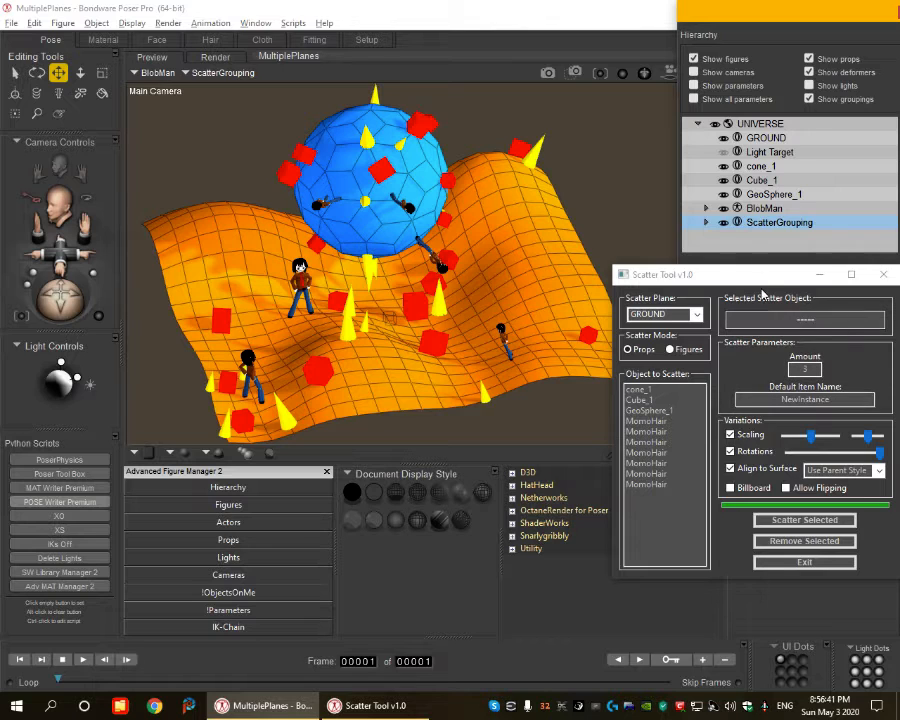
- Remove the scattered cone_1 instances from GROUND, and inspect the original cone in the preview
{"action": "left_click", "coordinate": [757, 276]}
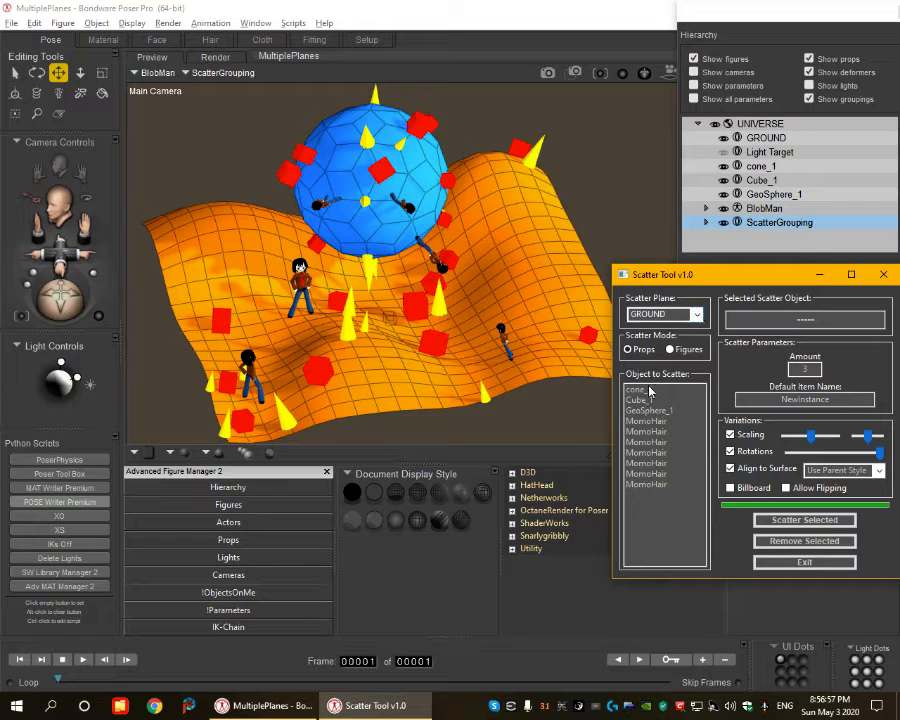
{"action": "left_click", "coordinate": [650, 390]}
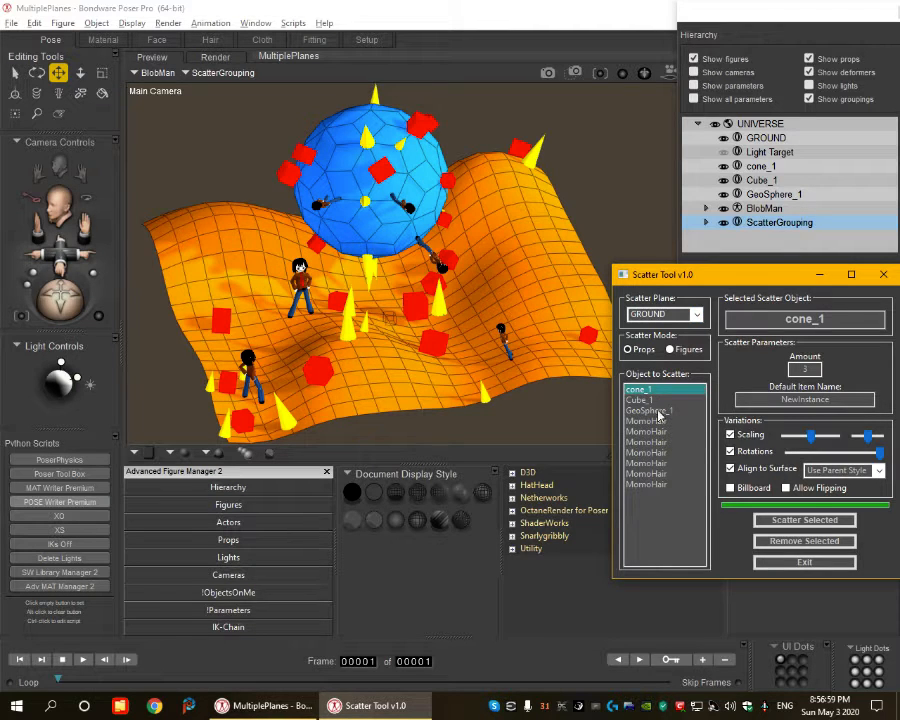
{"action": "left_click", "coordinate": [791, 545]}
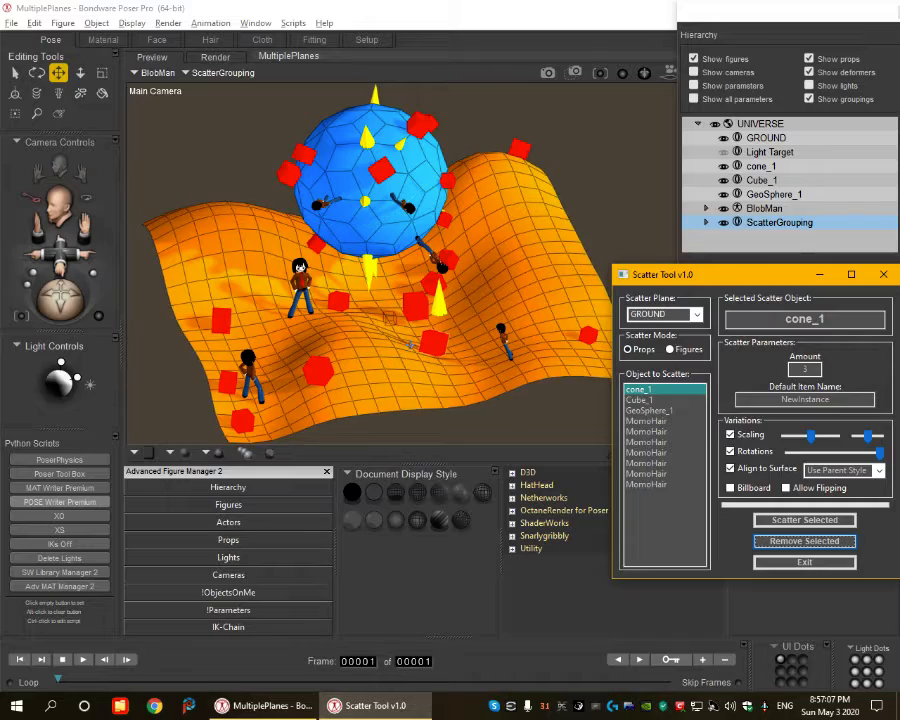
{"action": "middle_click_drag", "start_coordinate": [424, 336], "coordinate": [406, 216]}
{"action": "middle_click_drag", "start_coordinate": [436, 162], "coordinate": [436, 325]}
{"action": "left_click", "coordinate": [432, 343]}
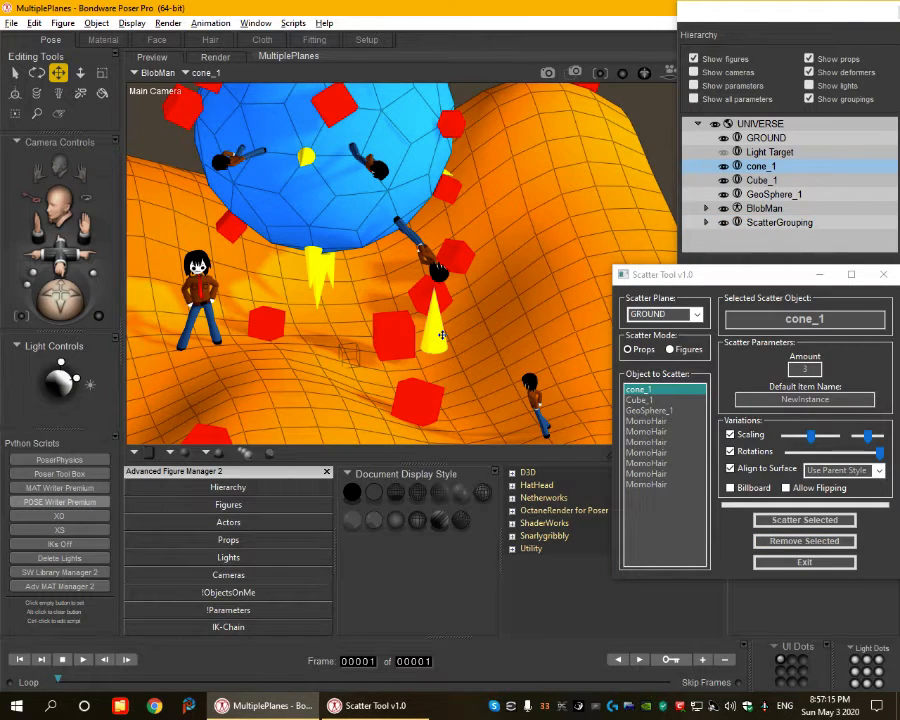
{"action": "scroll", "coordinate": [441, 335], "scroll_direction": "down", "scroll_amount": 5}
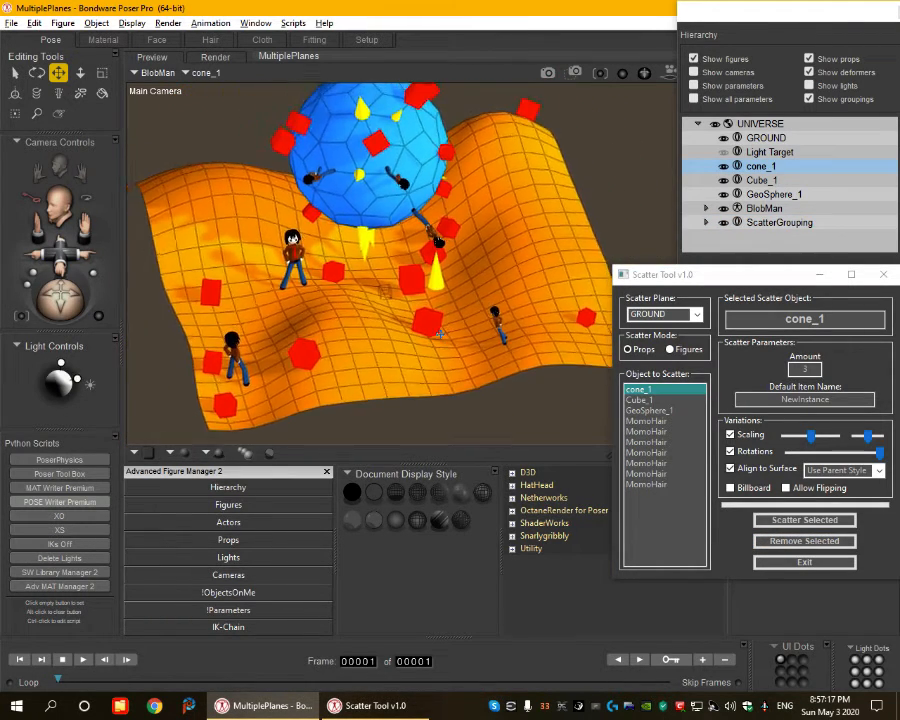
{"action": "scroll", "coordinate": [440, 334], "scroll_direction": "down", "scroll_amount": 3}
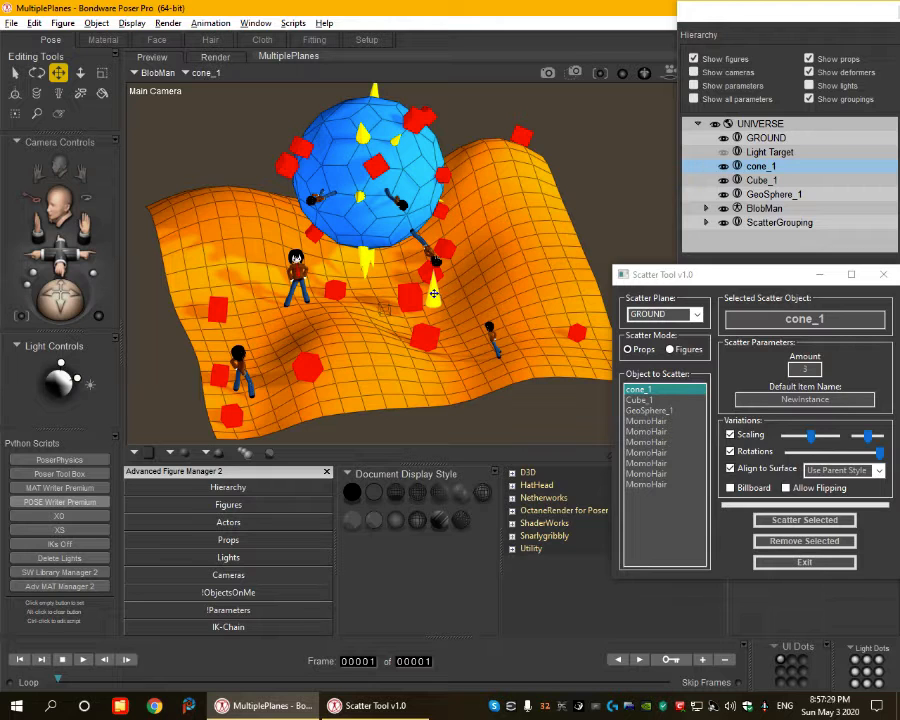
- Remove the scattered Cube_1 instances from GROUND and inspect the original cube from another angle
{"action": "left_click", "coordinate": [648, 400]}
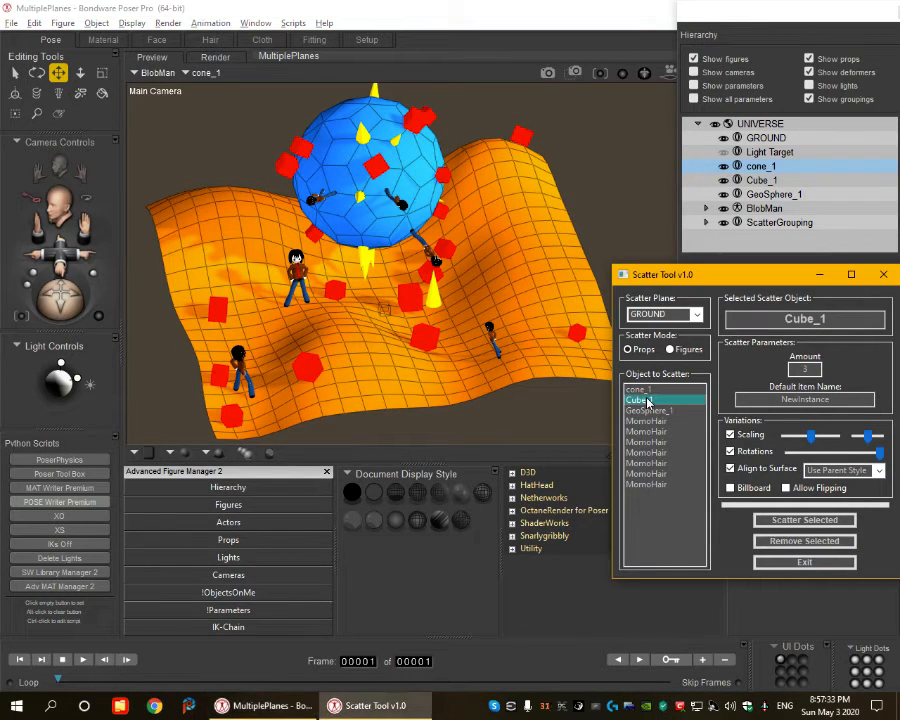
{"action": "left_click", "coordinate": [785, 549]}
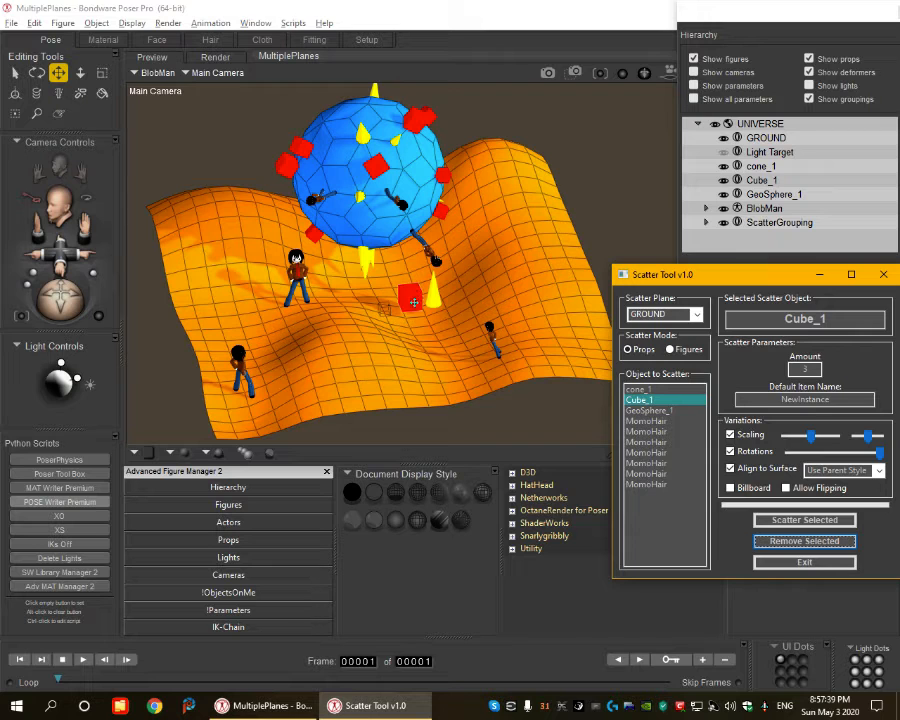
{"action": "middle_click_drag", "start_coordinate": [414, 302], "coordinate": [414, 302]}
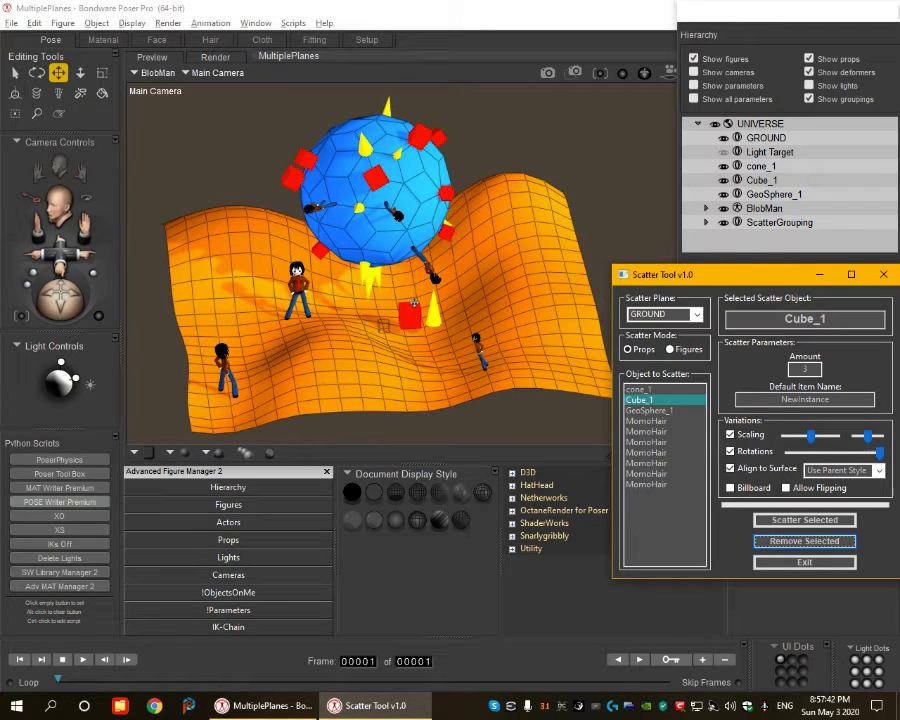
- Scatter 3 instances of Cube_1 over GROUND, followed by 10 instances each of cone_1 and Cube_1
{"action": "left_click", "coordinate": [773, 521]}
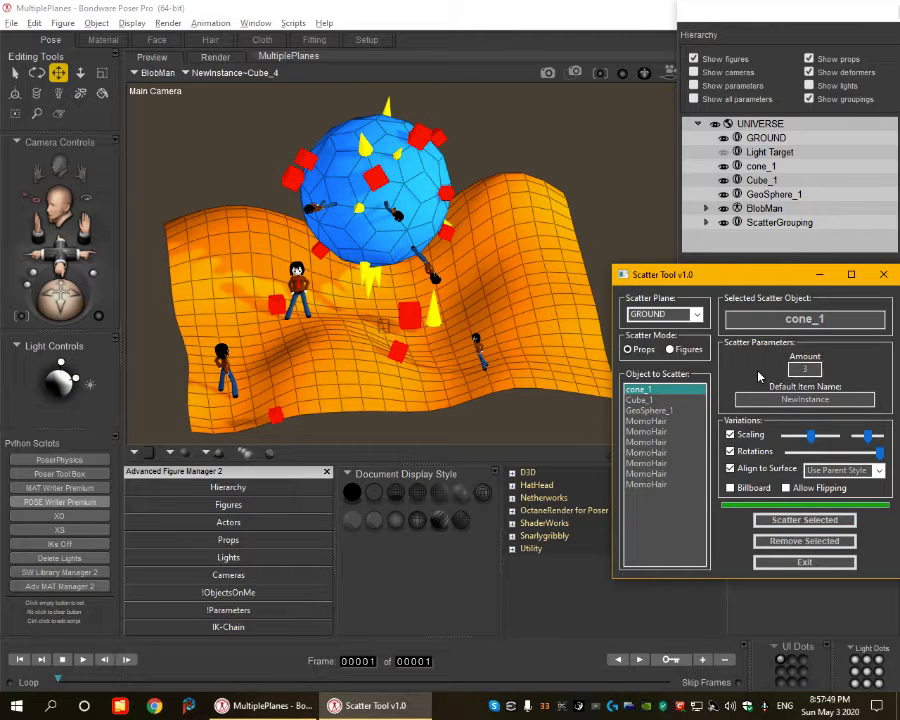
{"action": "double_click", "coordinate": [805, 369]}
{"action": "type", "text": "10"}
{"action": "left_click", "coordinate": [785, 520]}
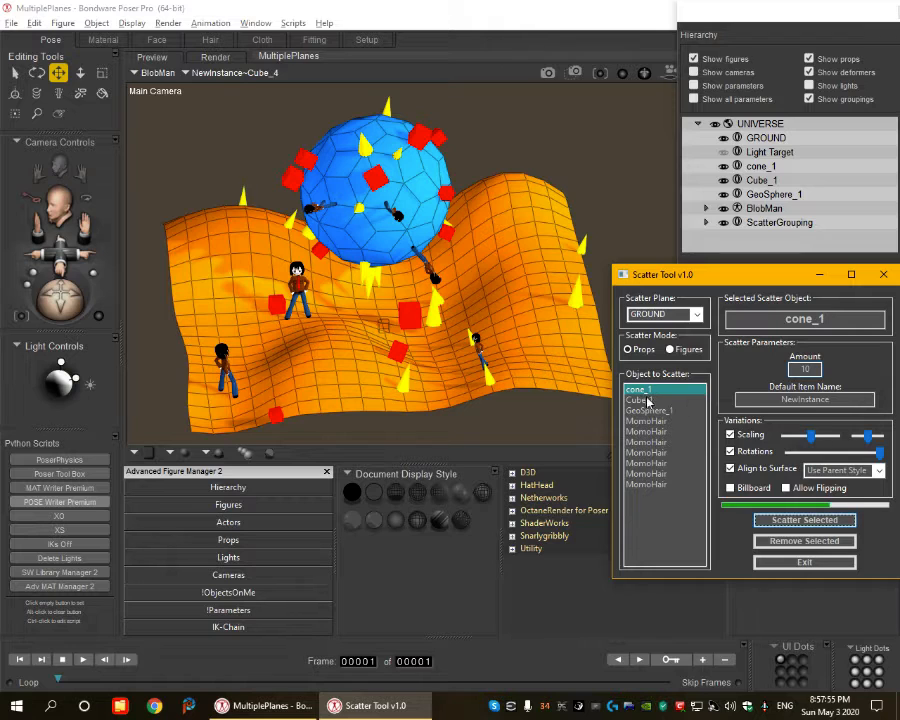
{"action": "left_click", "coordinate": [648, 400]}
{"action": "left_click", "coordinate": [805, 520]}
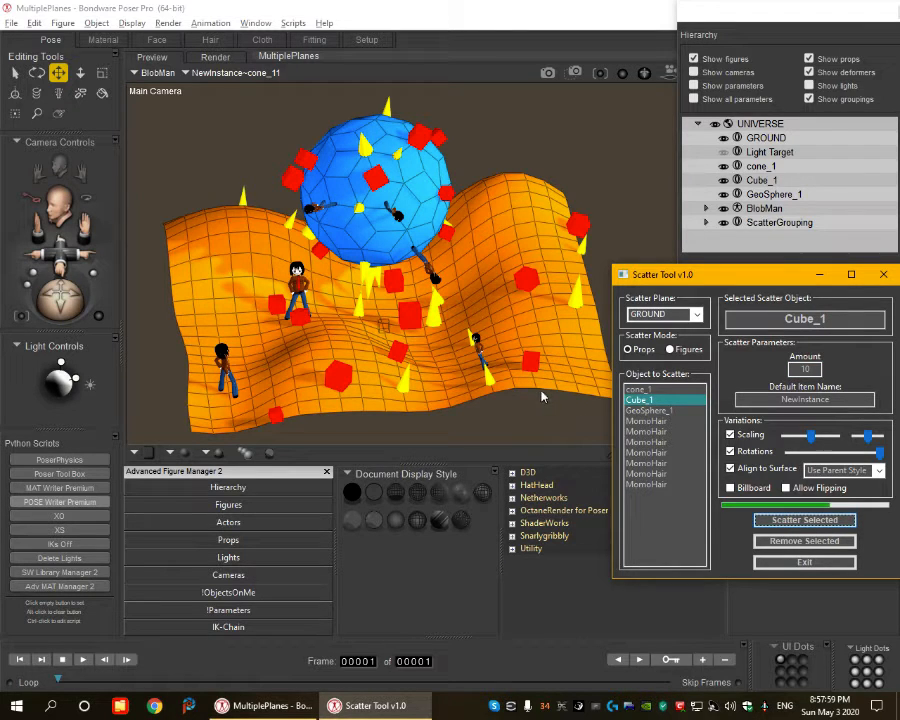
- Remove the BlobMan instances scattered on GeoSphere_1, using Figures mode
{"action": "left_click", "coordinate": [700, 316]}
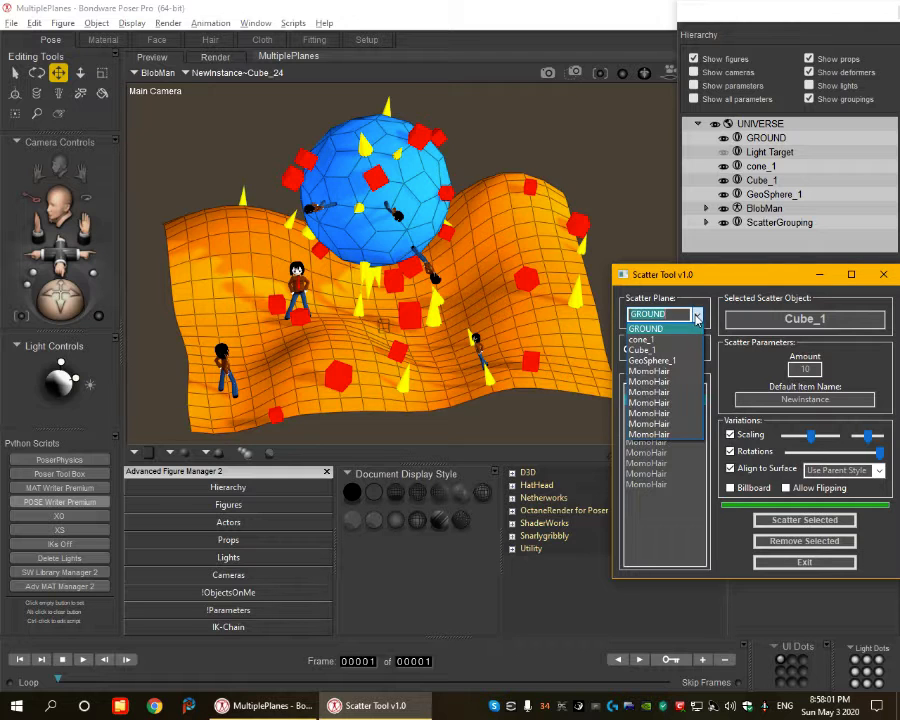
{"action": "left_click", "coordinate": [655, 358]}
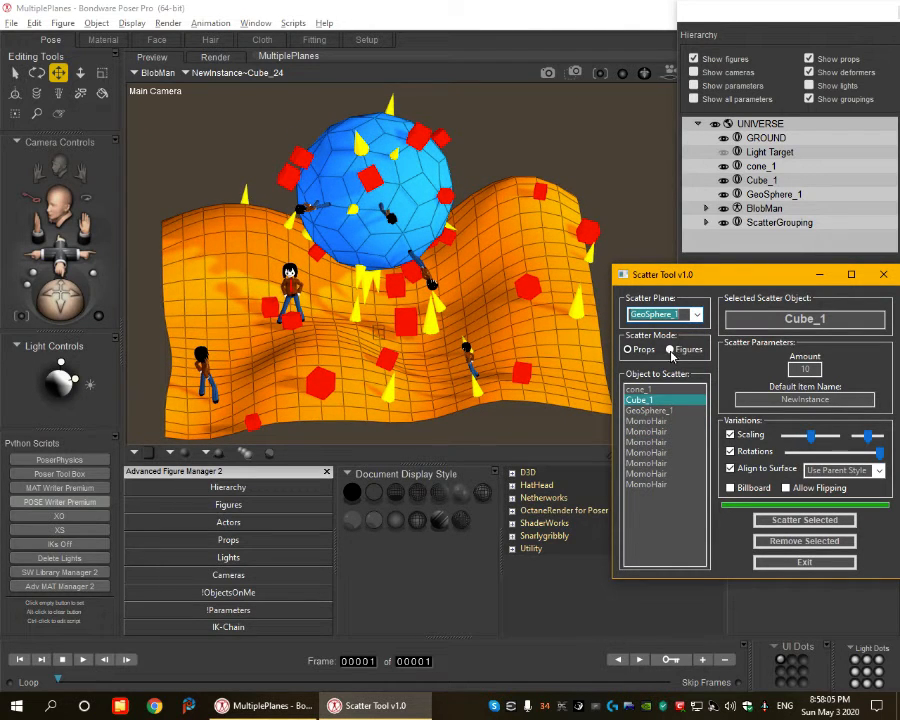
{"action": "left_click", "coordinate": [670, 350]}
{"action": "left_click", "coordinate": [645, 391]}
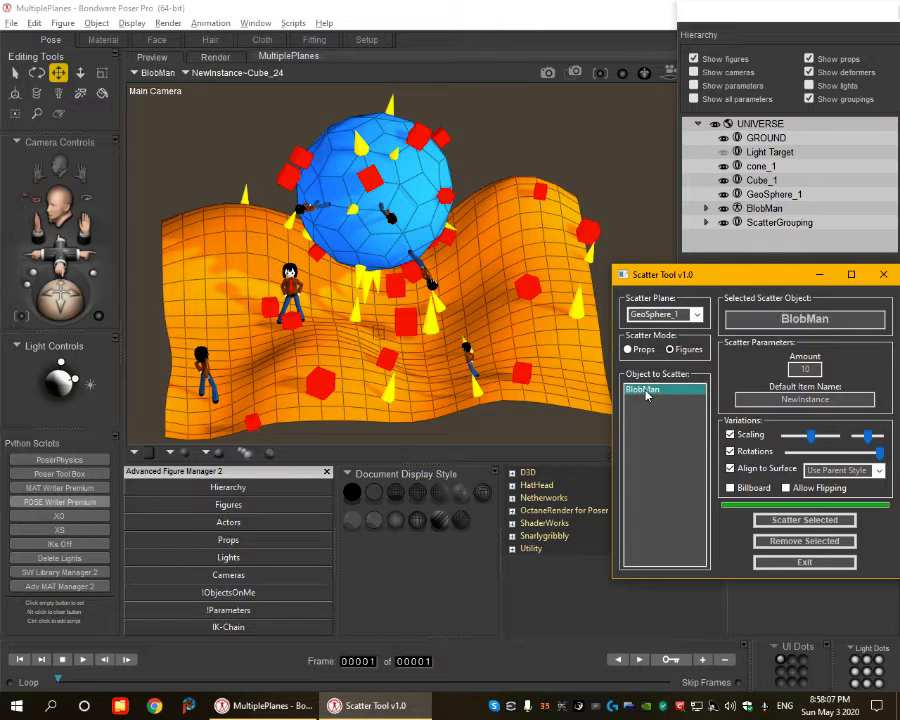
{"action": "left_click", "coordinate": [792, 541]}
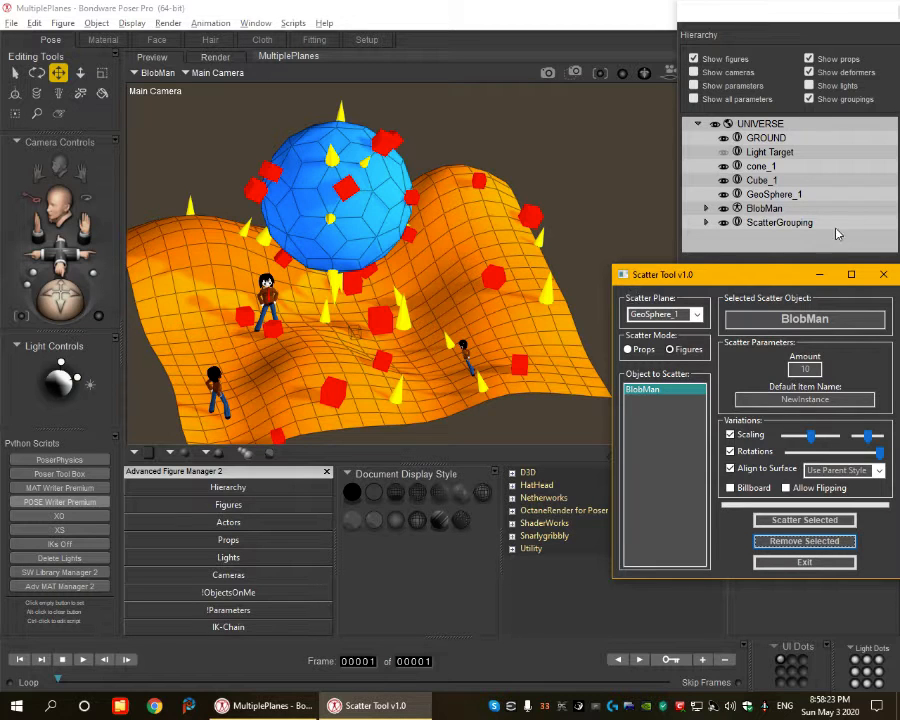
- Close the Scatter Tool, relaunch the Scatter Tool 1.0 script and move its window clear of the preview
{"action": "left_click", "coordinate": [882, 276]}
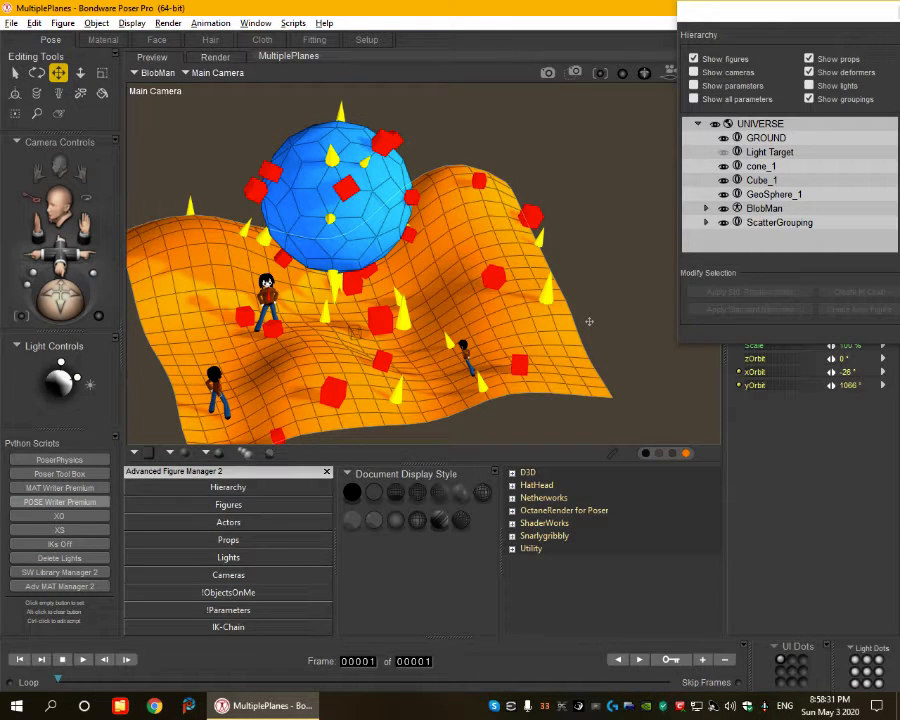
{"action": "left_click", "coordinate": [295, 24]}
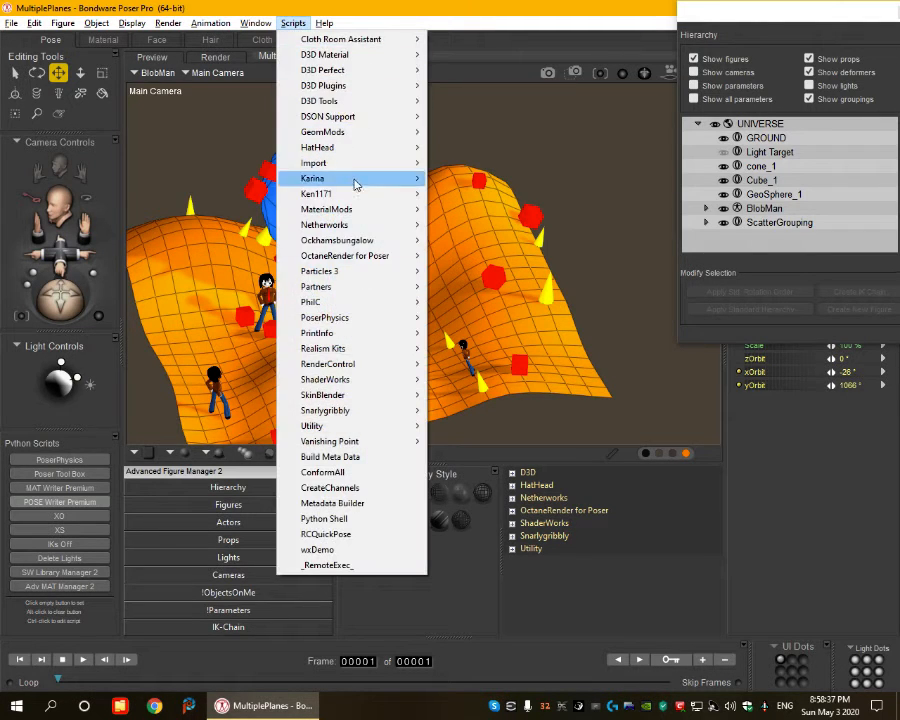
{"action": "mouse_move", "coordinate": [355, 195]}
{"action": "mouse_move", "coordinate": [494, 237]}
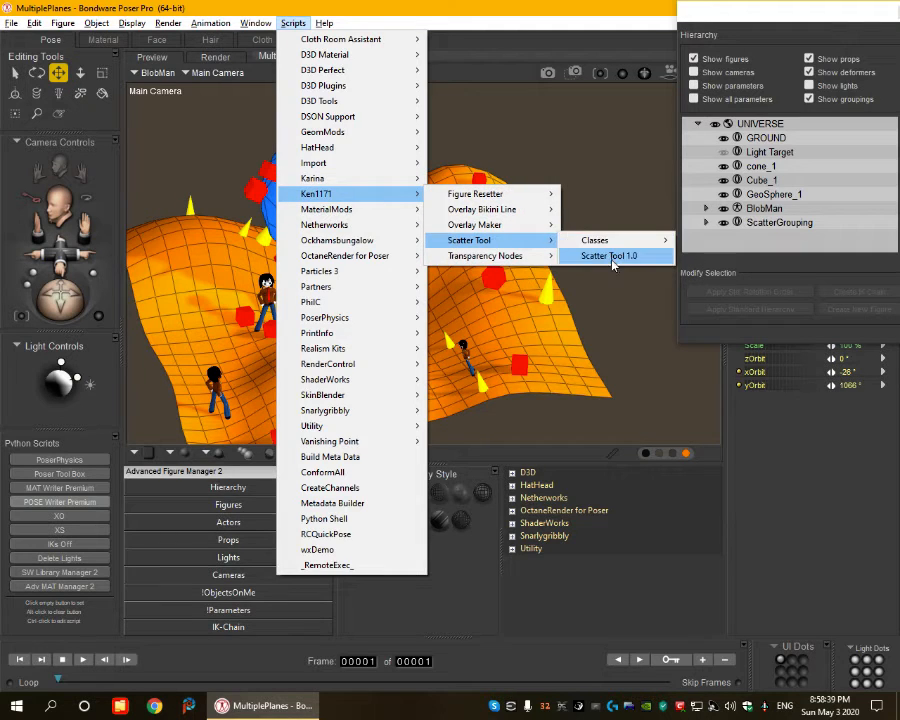
{"action": "left_click", "coordinate": [607, 256]}
{"action": "left_click_drag", "start_coordinate": [377, 276], "coordinate": [675, 260]}
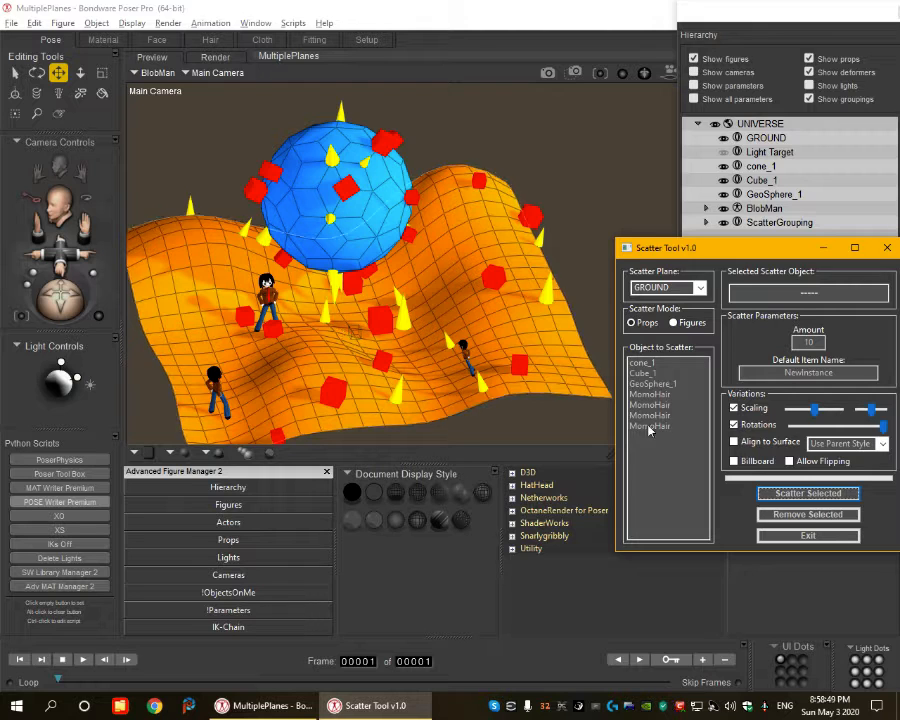
- Try to remove the previous session's cone_1 instances from GROUND
{"action": "left_click", "coordinate": [643, 364]}
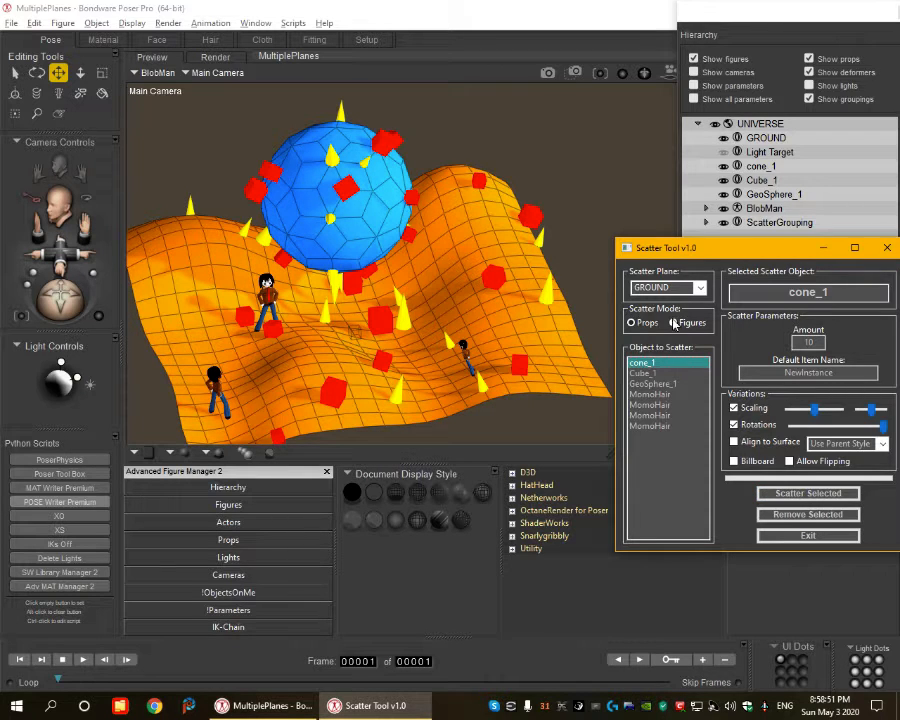
{"action": "left_click", "coordinate": [806, 515]}
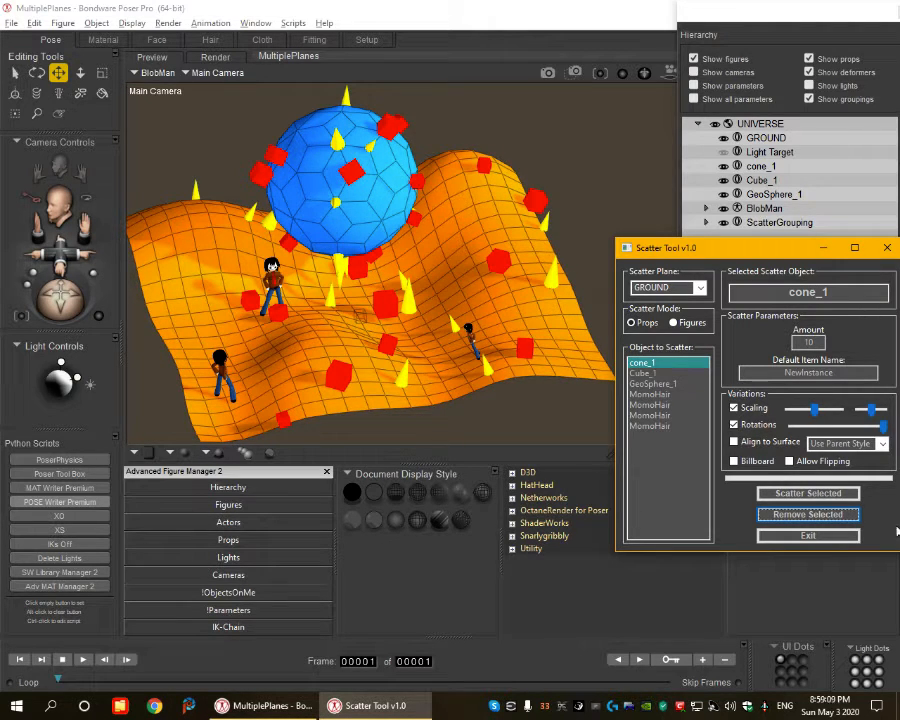
{"action": "left_click", "coordinate": [790, 516]}
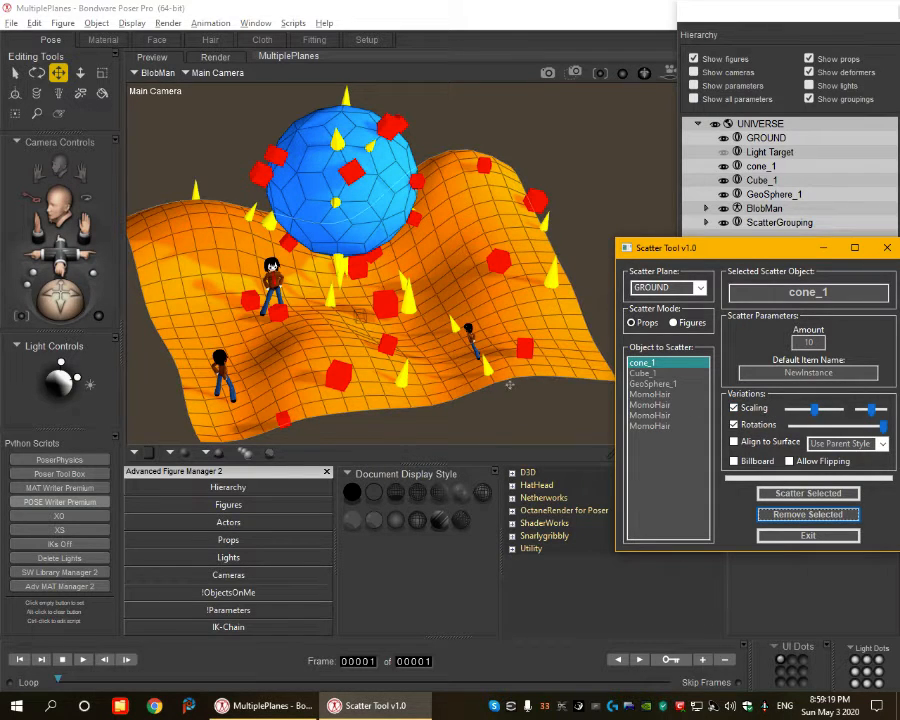
- Enable Align to Surface, and scatter 10 instances of Cube_1 over GROUND and remove them again
{"action": "left_click", "coordinate": [648, 373]}
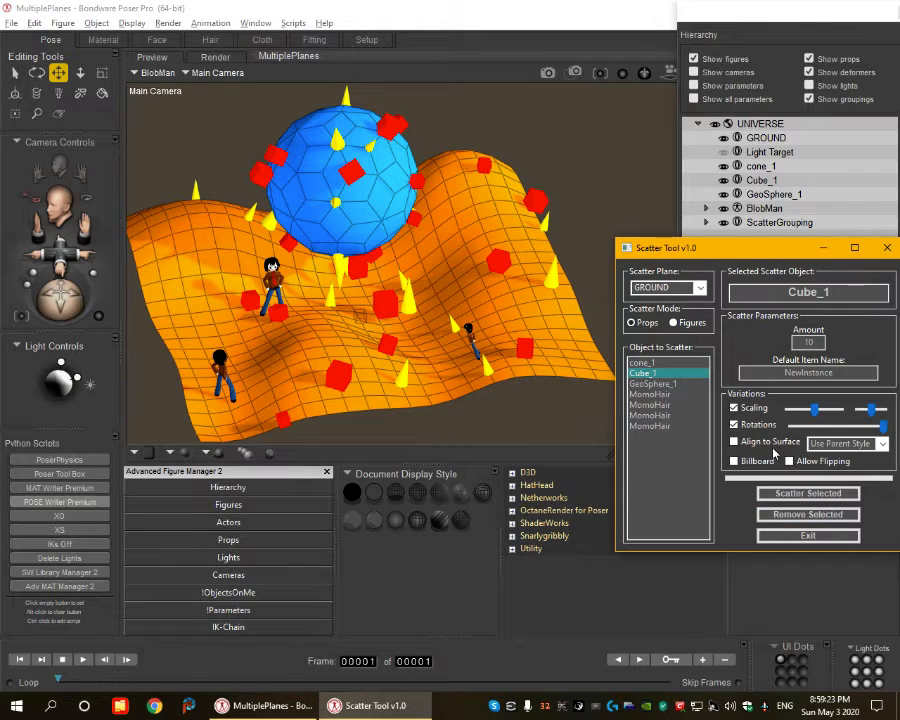
{"action": "left_click", "coordinate": [734, 441]}
{"action": "left_click", "coordinate": [797, 493]}
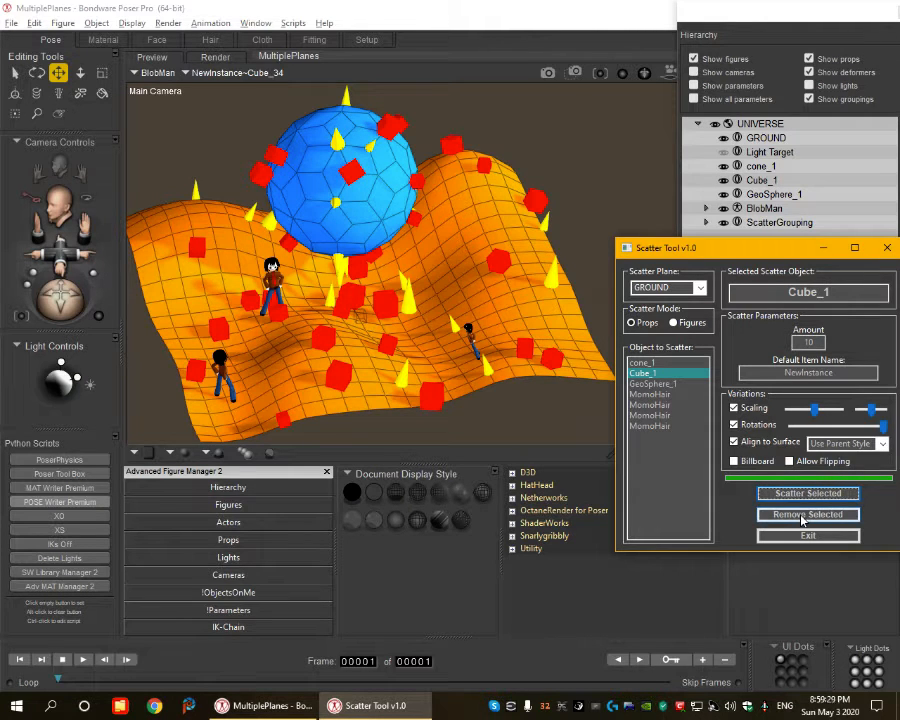
{"action": "left_click", "coordinate": [805, 514]}
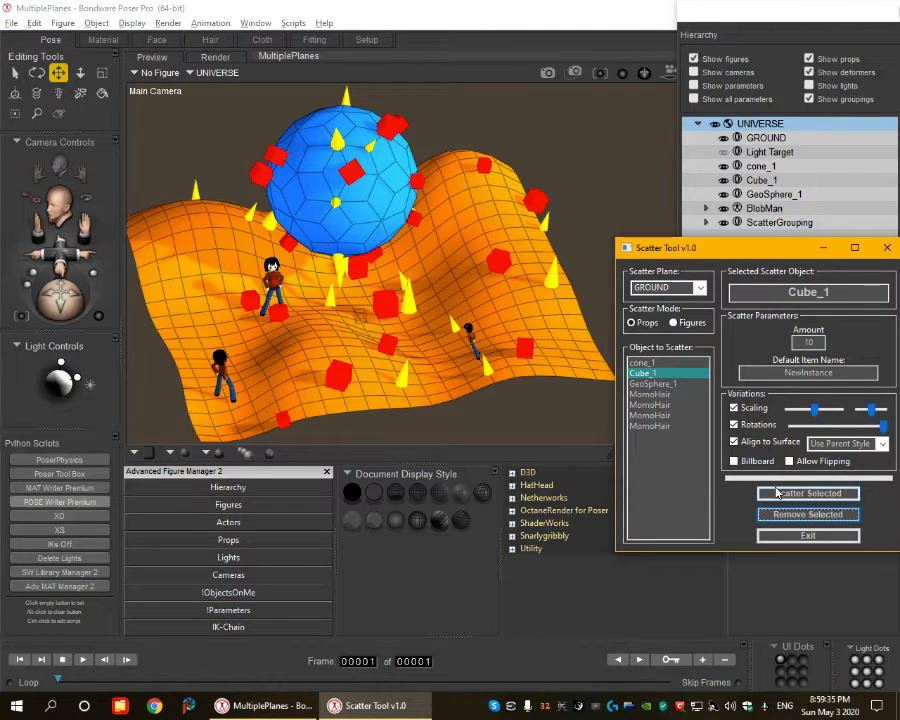
- Scatter 10 instances each of Cube_1 and cone_1 over GROUND, and remove the newly scattered cone_1 instances
{"action": "left_click", "coordinate": [790, 493]}
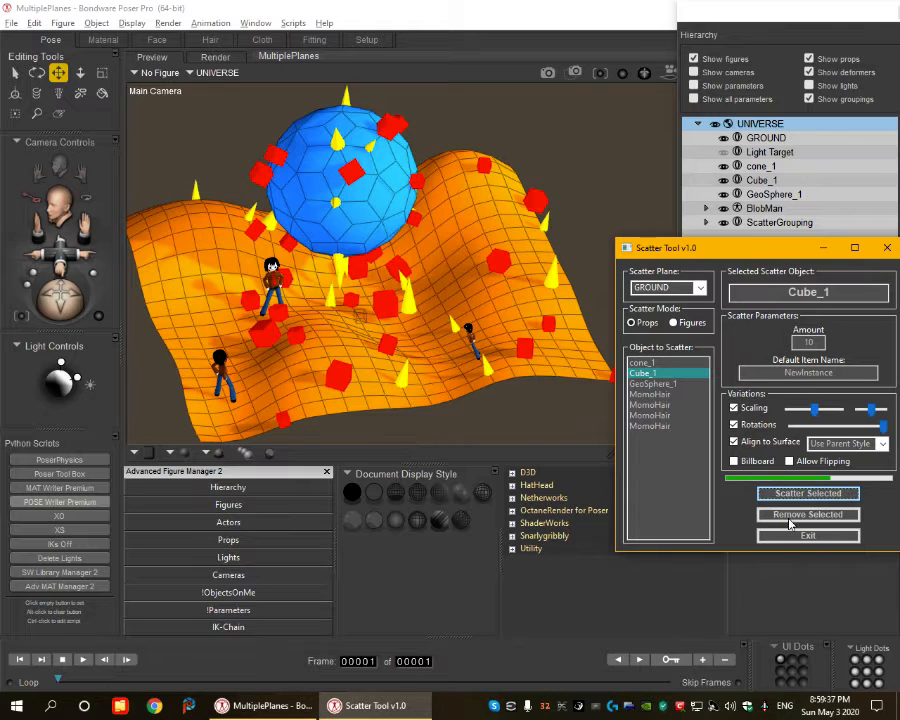
{"action": "left_click", "coordinate": [643, 362]}
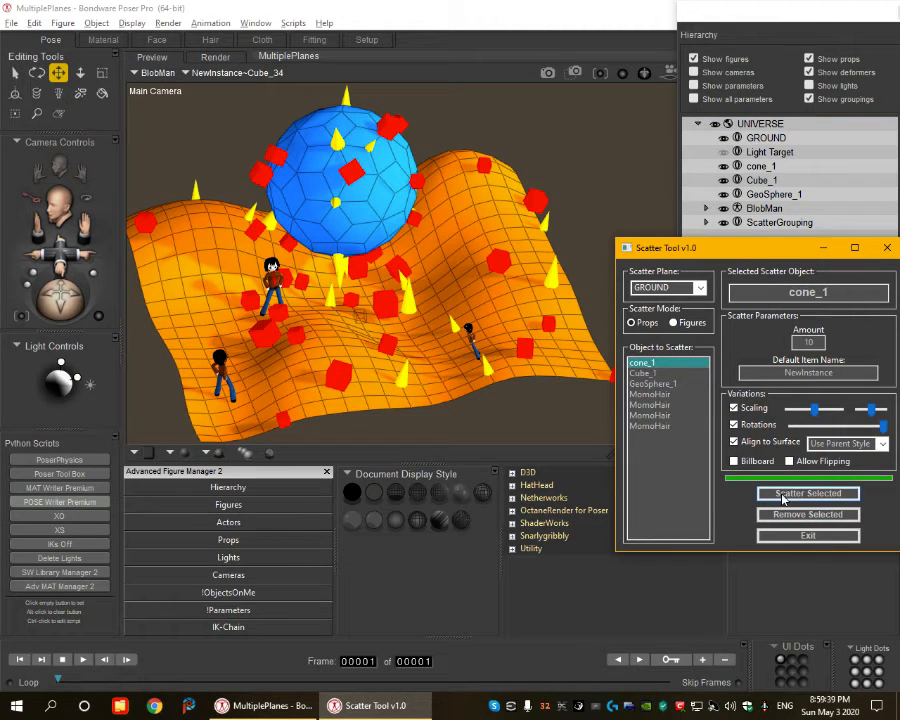
{"action": "left_click", "coordinate": [783, 494]}
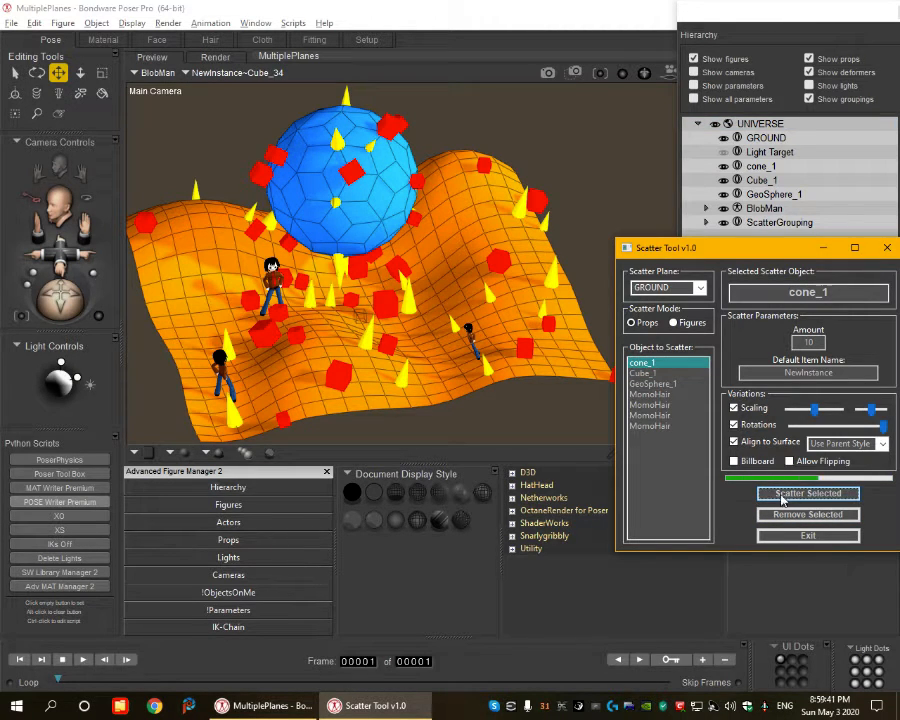
{"action": "left_click", "coordinate": [788, 516]}
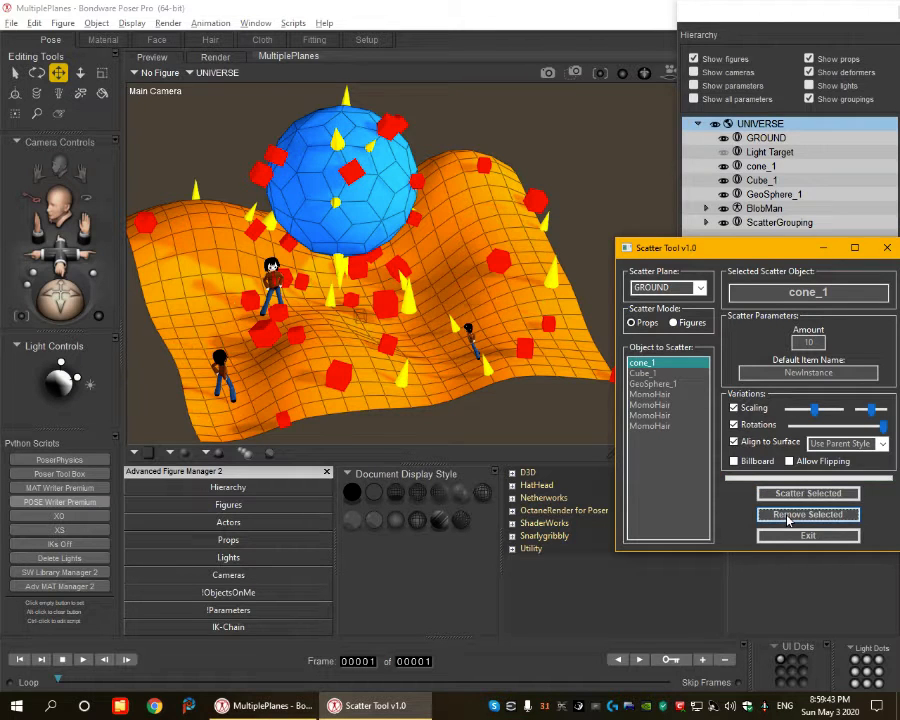
- Remove the newly scattered Cube_1 instances from GROUND and the remaining scattered cone_1 instances
{"action": "left_click", "coordinate": [642, 373]}
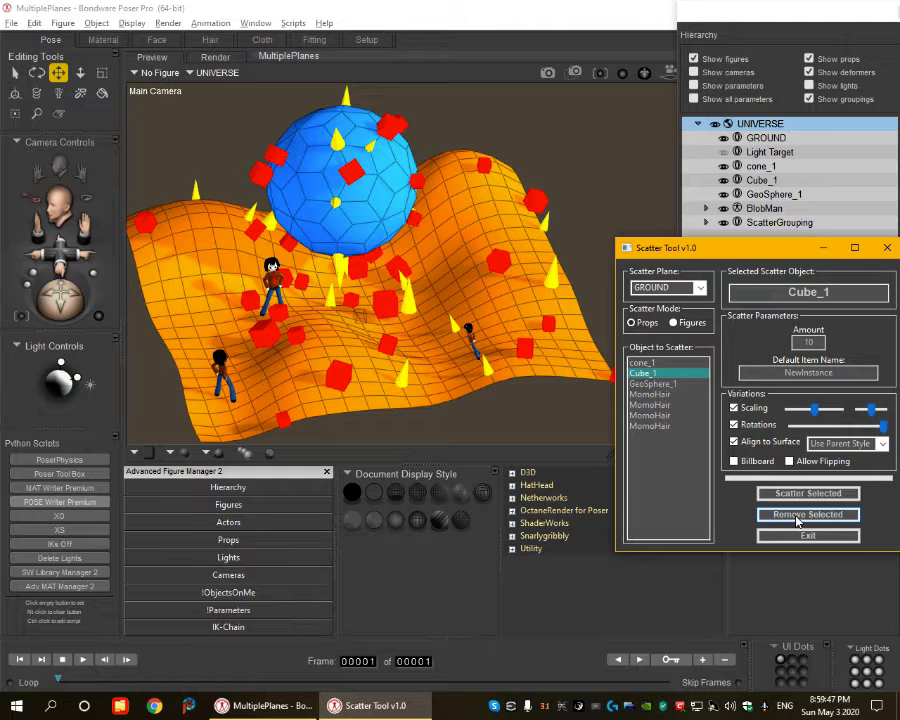
{"action": "left_click", "coordinate": [797, 518]}
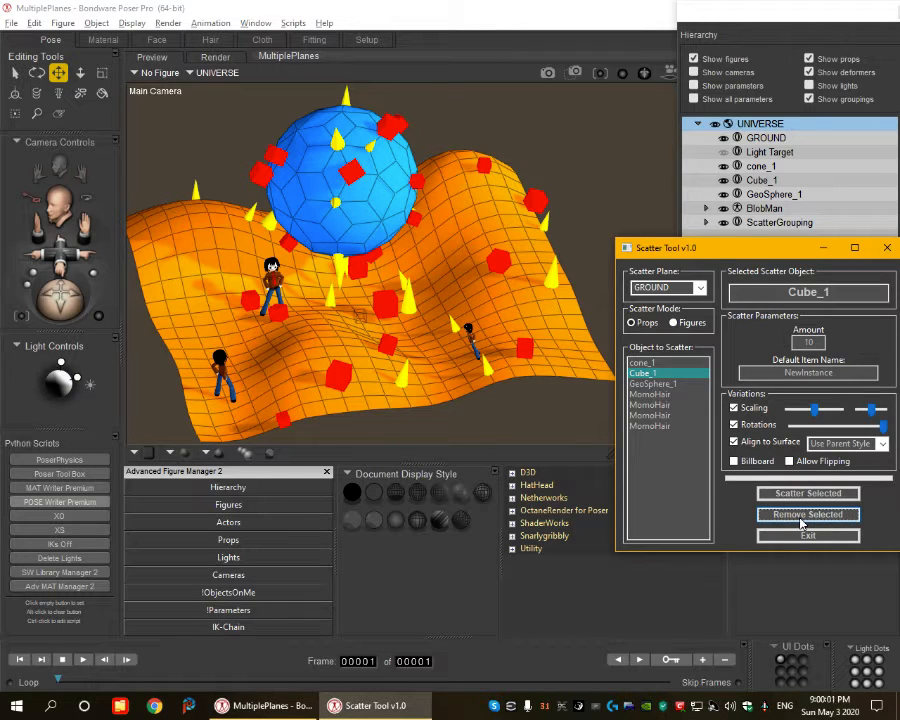
{"action": "left_click", "coordinate": [642, 363]}
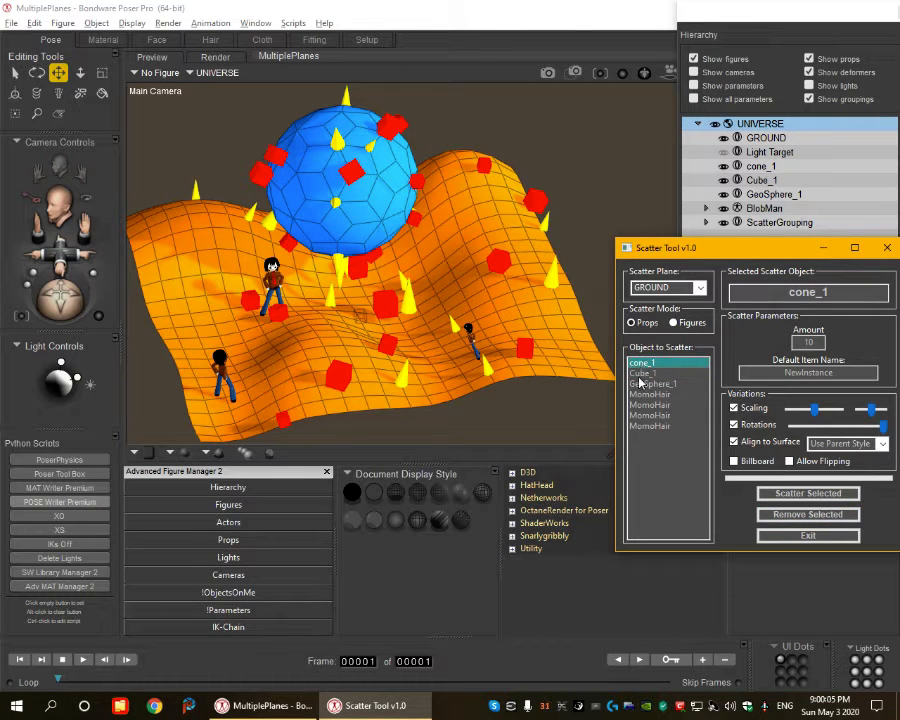
{"action": "left_click", "coordinate": [642, 373]}
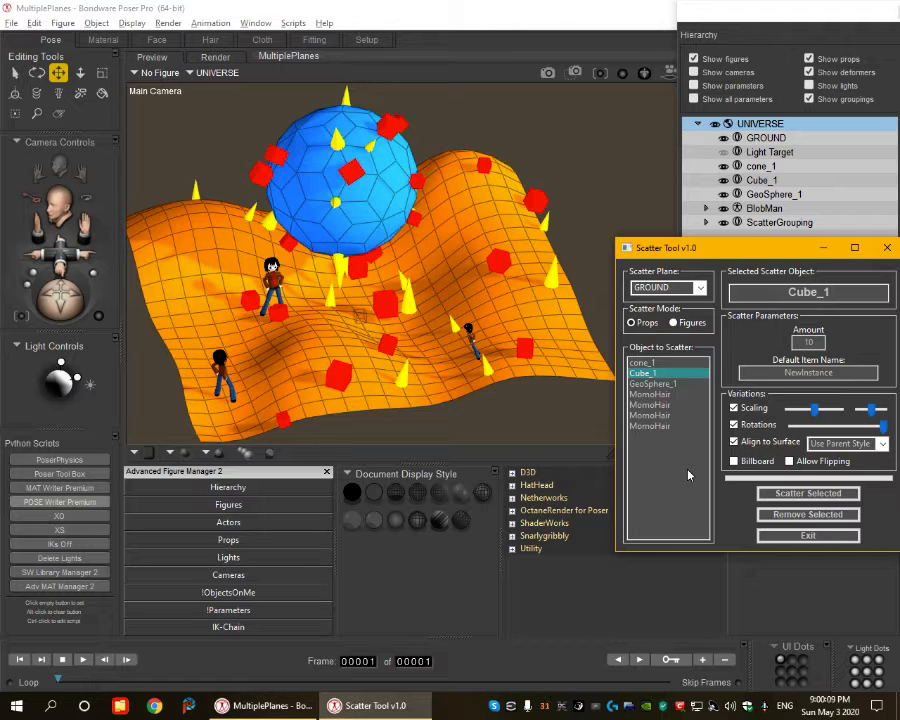
{"action": "left_click", "coordinate": [642, 363]}
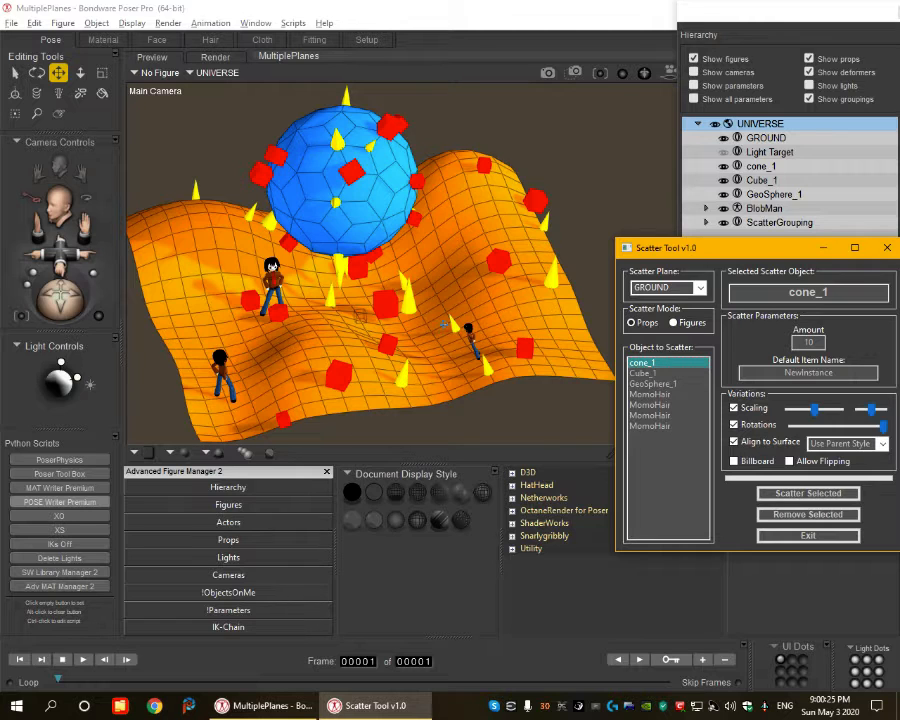
{"action": "left_click", "coordinate": [789, 518]}
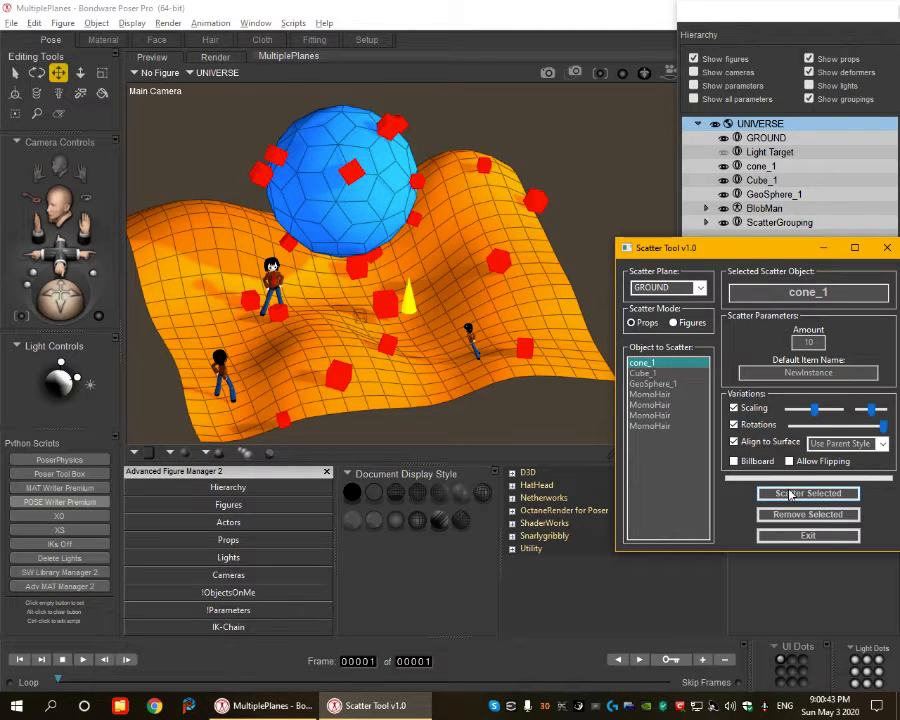
- Scatter 10 cone_1 instances over GROUND and another 10 over GeoSphere_1
{"action": "left_click", "coordinate": [645, 373]}
{"action": "left_click", "coordinate": [643, 362]}
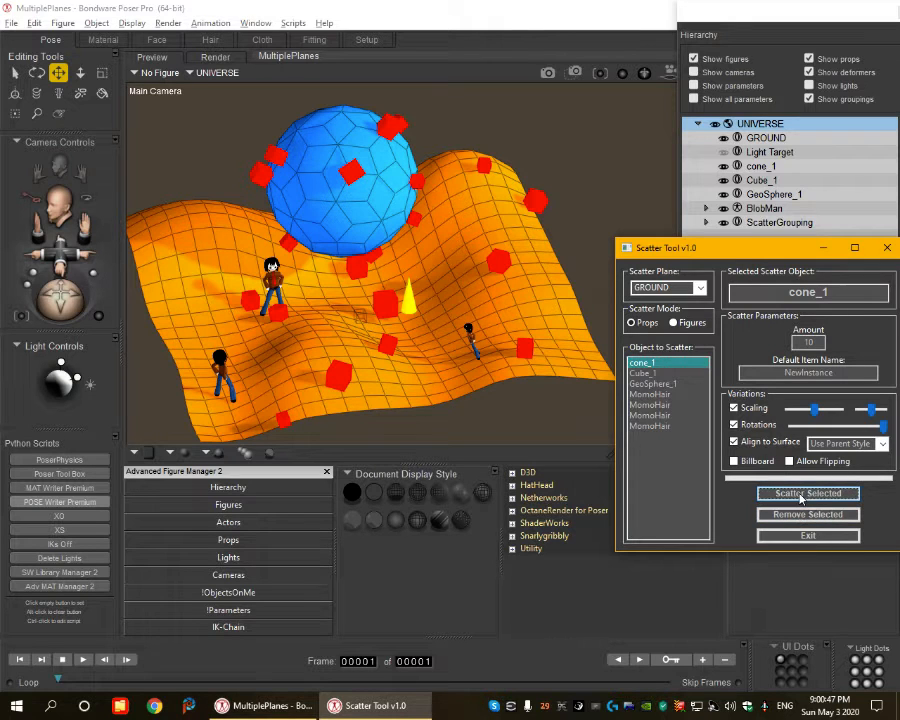
{"action": "left_click", "coordinate": [800, 494]}
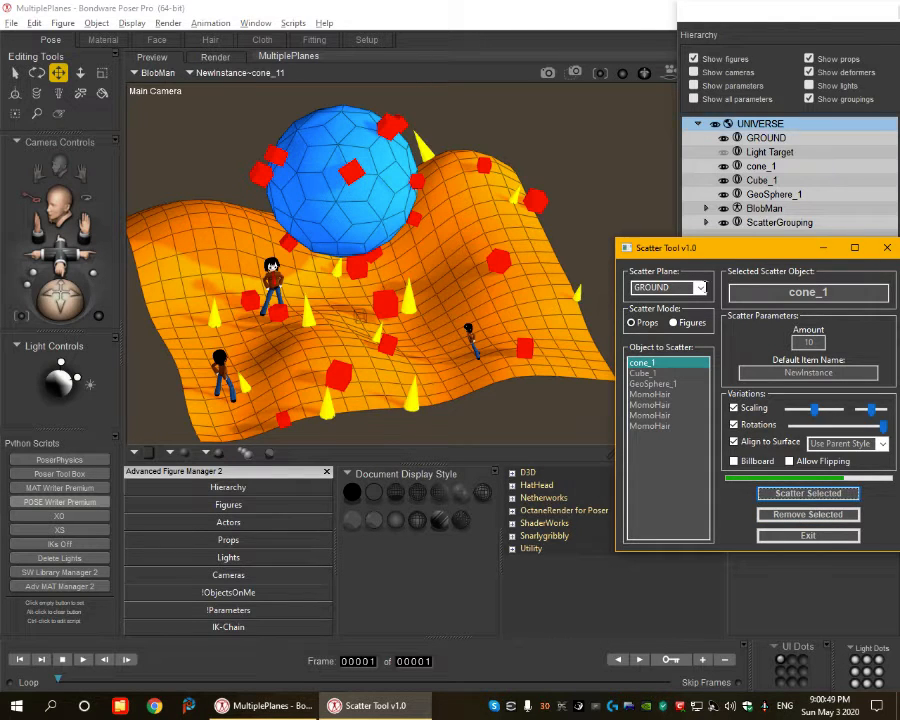
{"action": "left_click", "coordinate": [702, 288]}
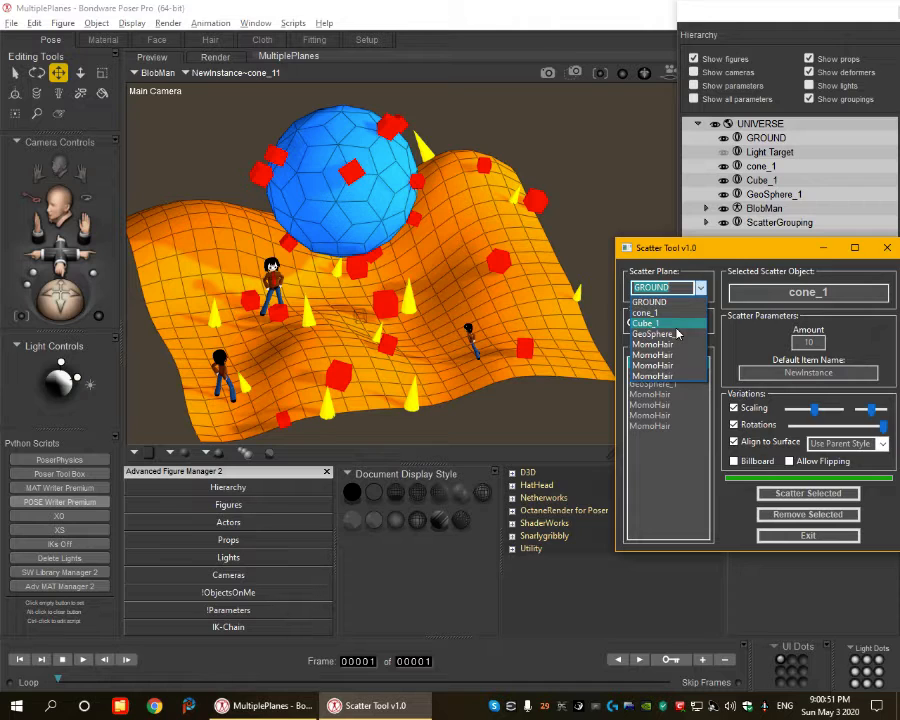
{"action": "left_click", "coordinate": [676, 334]}
{"action": "left_click", "coordinate": [808, 494]}
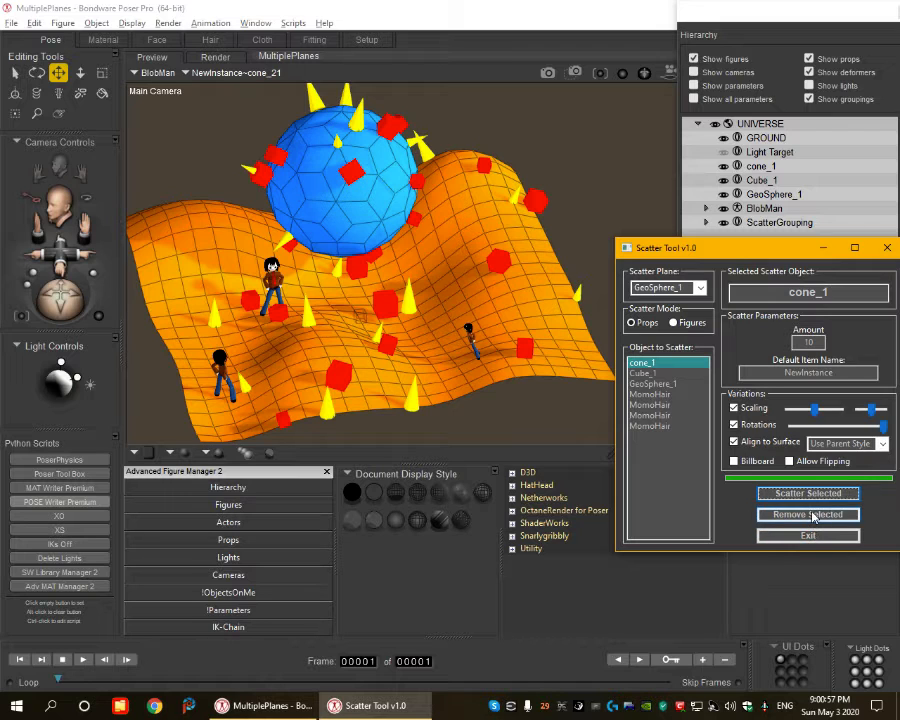
- Remove the newly scattered cone_1 instances from GeoSphere_1 and the remaining scattered Cube_1 instances
{"action": "left_click", "coordinate": [812, 515]}
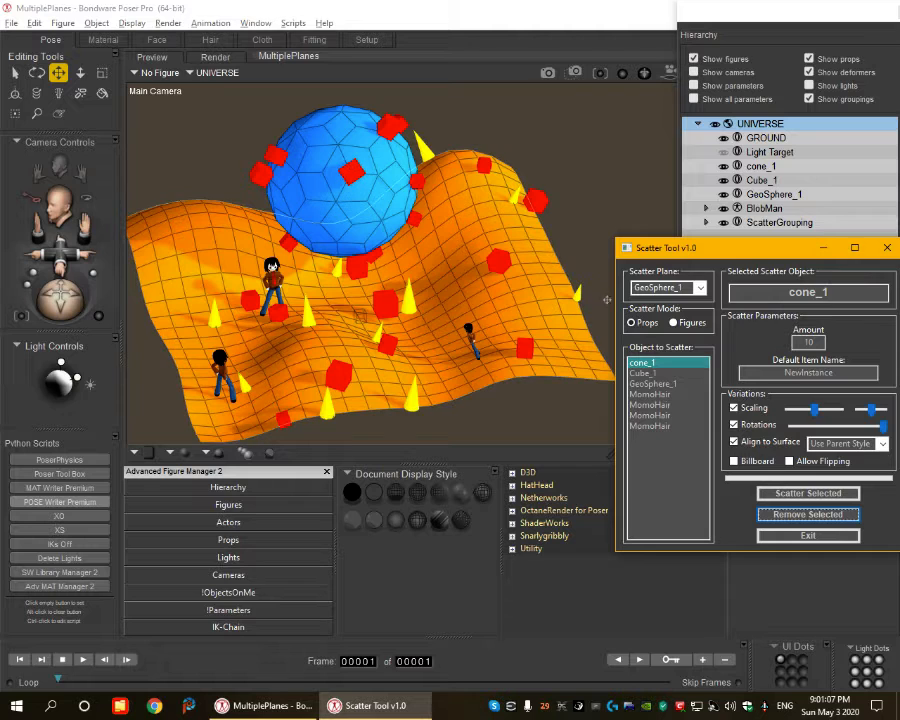
{"action": "left_click", "coordinate": [642, 372]}
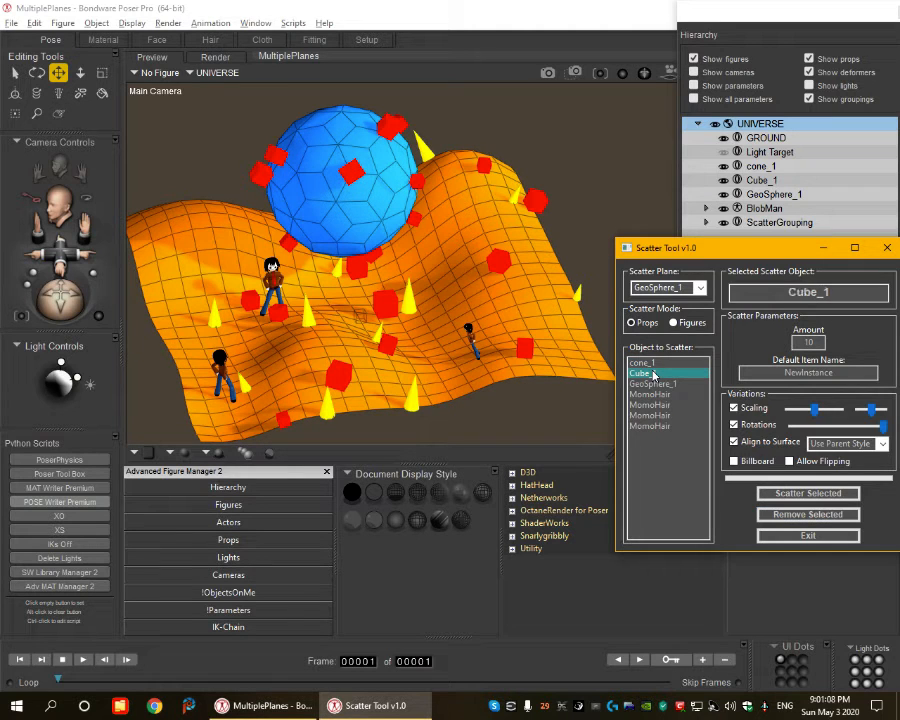
{"action": "left_click", "coordinate": [796, 515]}
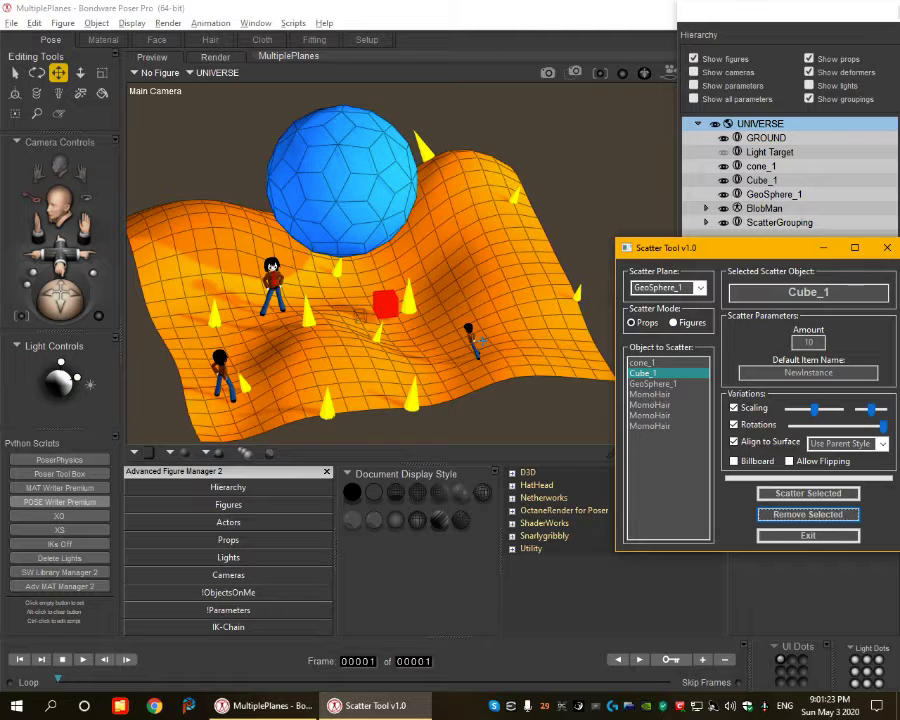
- Scatter 10 cone_1 instances over GeoSphere_1 again and remove them
{"action": "left_click", "coordinate": [655, 364]}
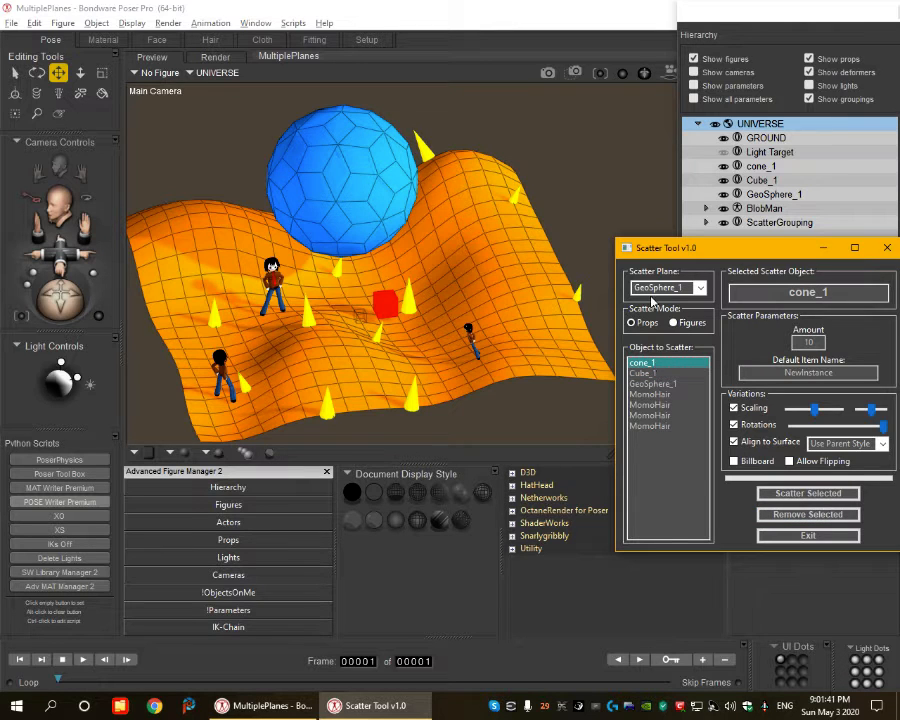
{"action": "left_click", "coordinate": [781, 491]}
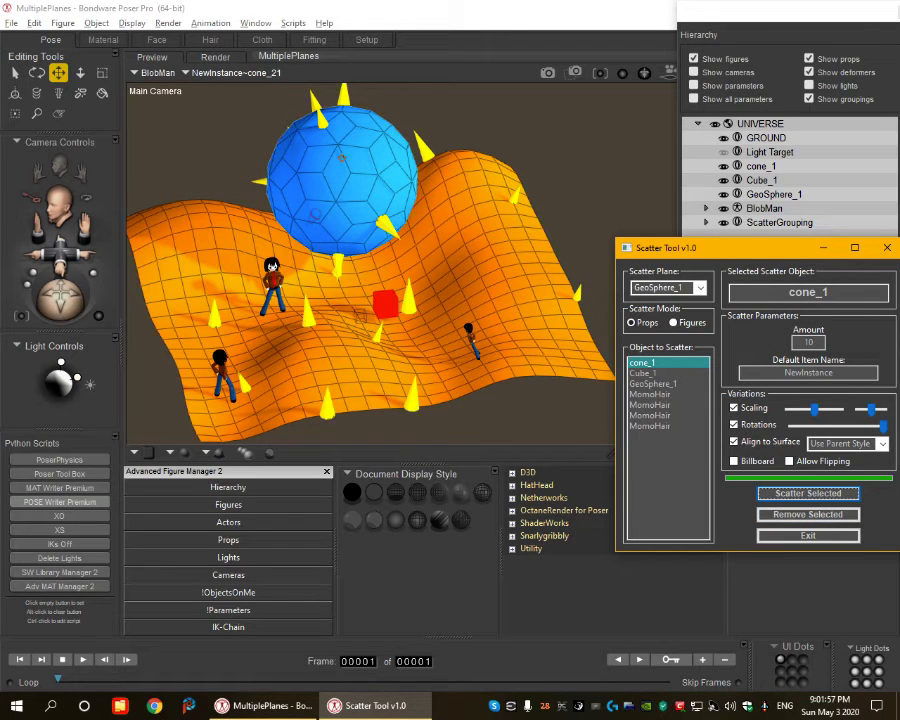
{"action": "left_click", "coordinate": [774, 515]}
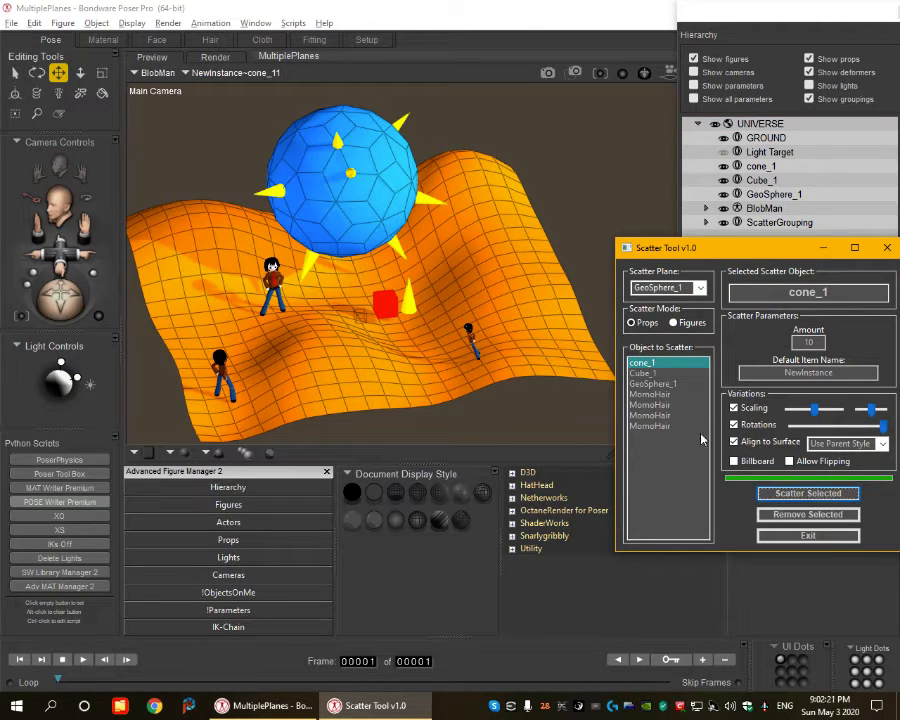
- Scatter 10 more cone_1 instances and 10 Cube_1 instances over GeoSphere_1
{"action": "left_click", "coordinate": [778, 494]}
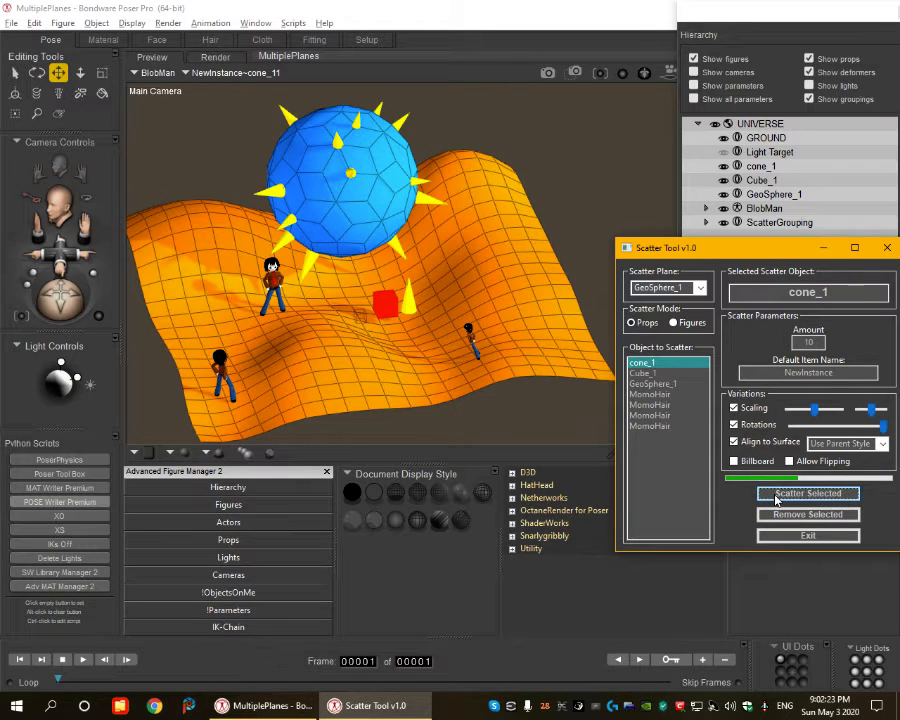
{"action": "left_click", "coordinate": [645, 373]}
{"action": "left_click", "coordinate": [810, 494]}
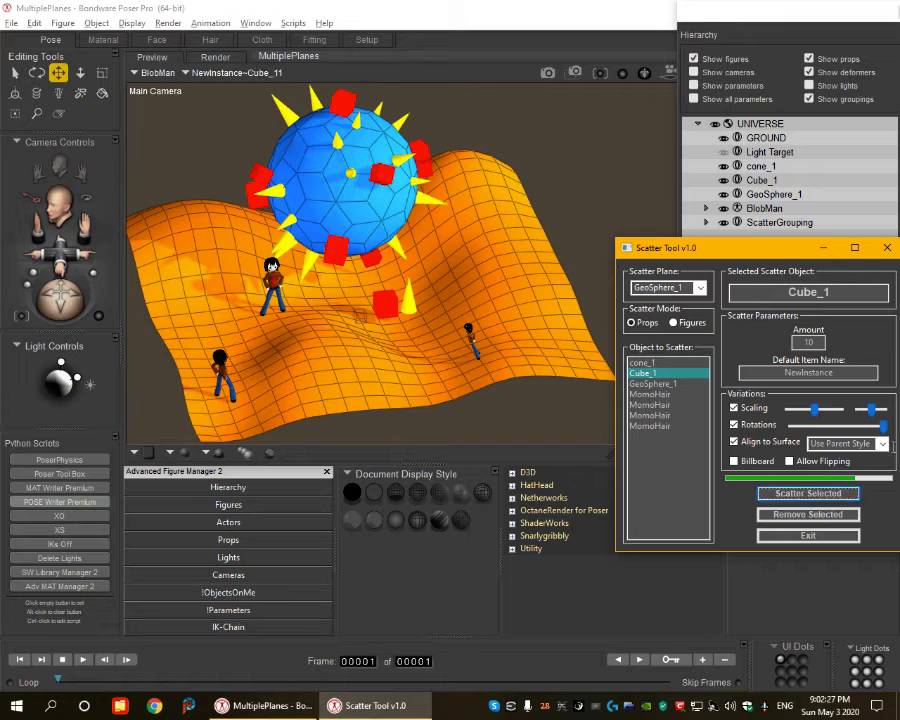
- Try the Silhouette and Use Parent Style display styles on the scattered Cube_1 instances, and settle on Outline
{"action": "left_click", "coordinate": [882, 444]}
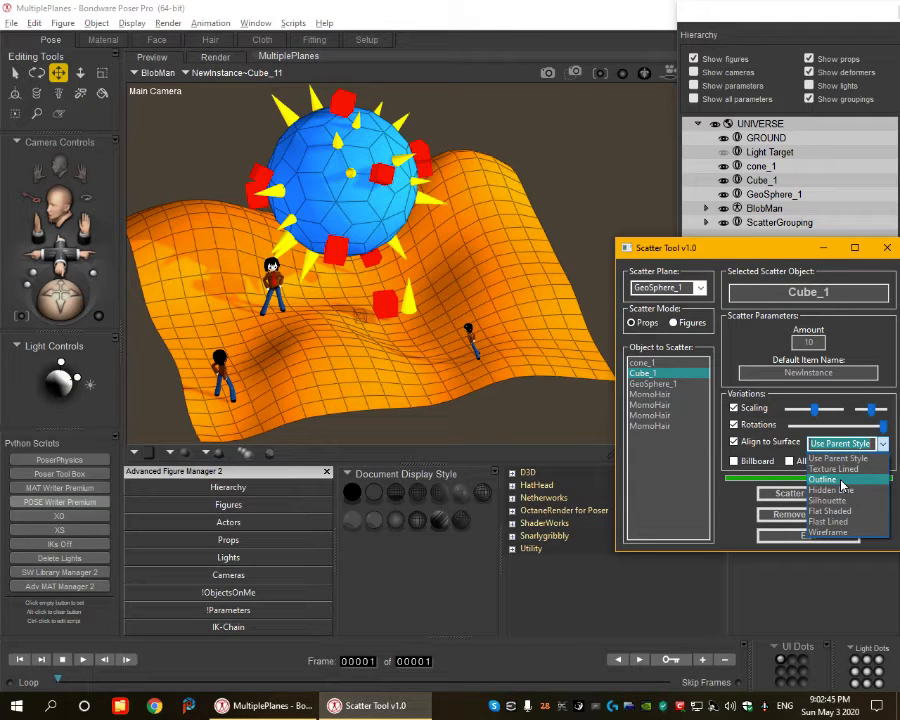
{"action": "left_click", "coordinate": [824, 480]}
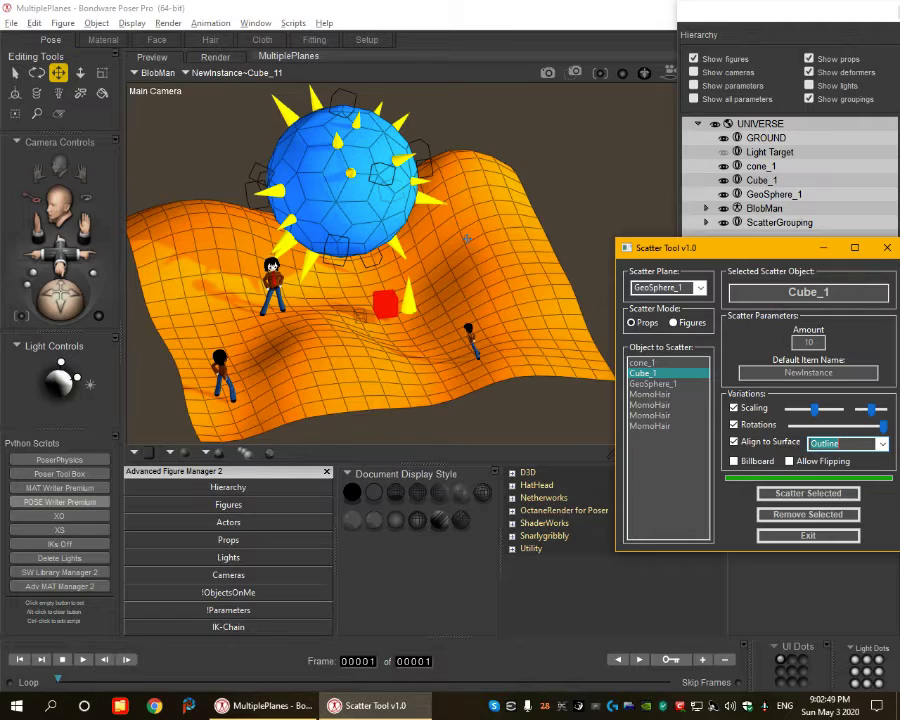
{"action": "scroll", "coordinate": [498, 268], "scroll_direction": "up", "scroll_amount": 4}
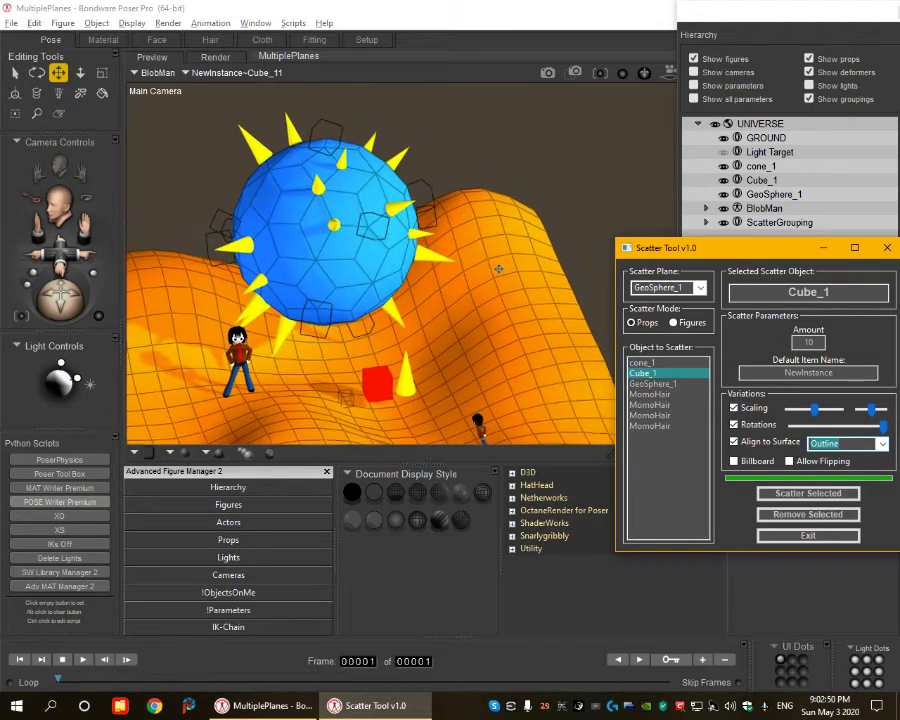
{"action": "scroll", "coordinate": [499, 269], "scroll_direction": "down", "scroll_amount": 4}
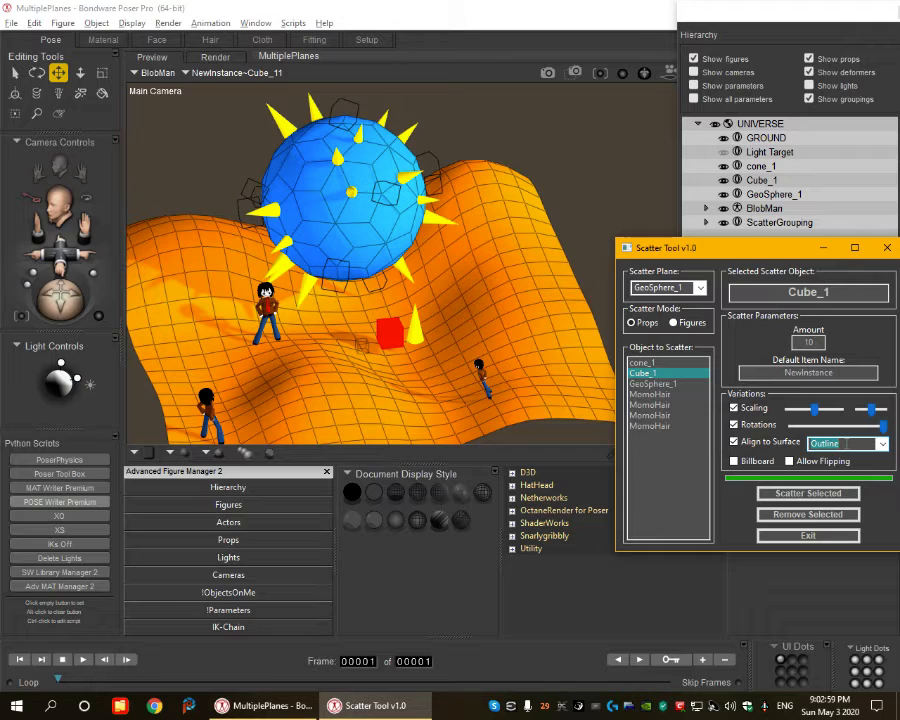
{"action": "scroll", "coordinate": [846, 443], "scroll_direction": "up", "scroll_amount": 1}
{"action": "scroll", "coordinate": [846, 443], "scroll_direction": "down", "scroll_amount": 3}
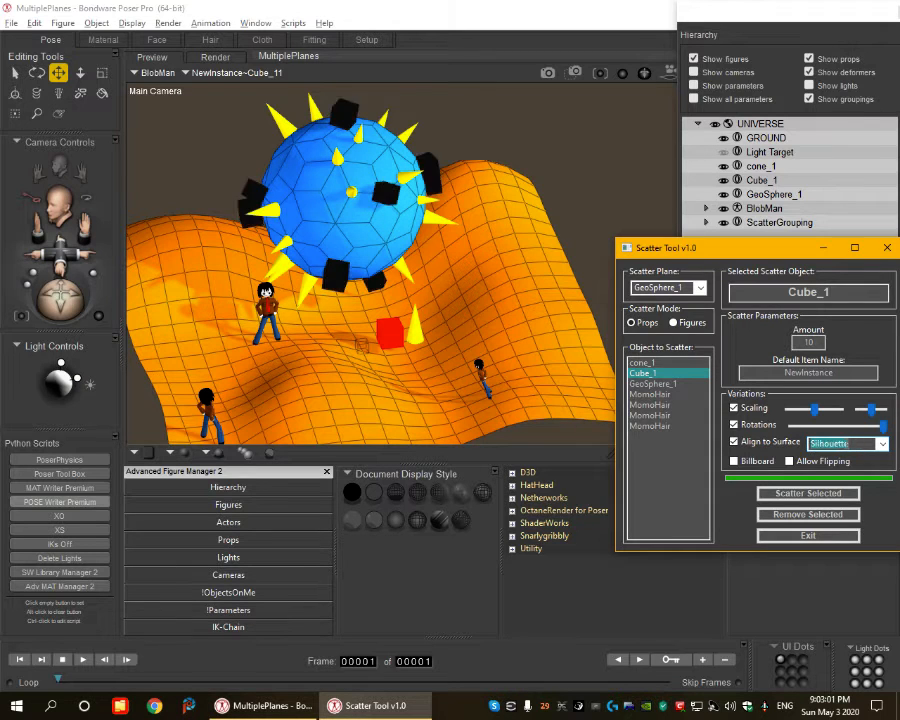
{"action": "scroll", "coordinate": [846, 443], "scroll_direction": "down", "scroll_amount": 4}
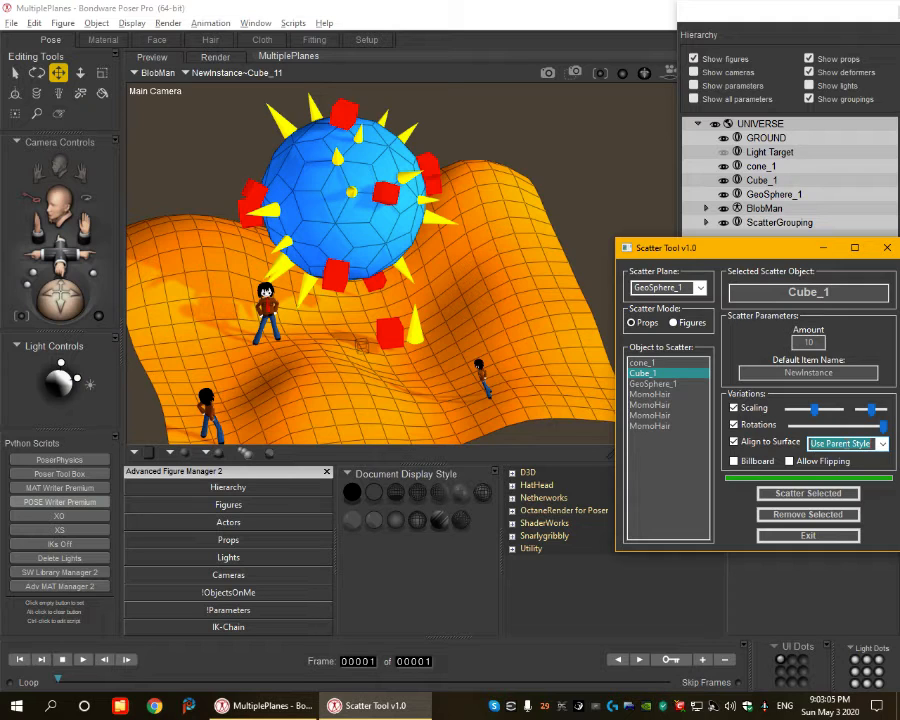
{"action": "scroll", "coordinate": [846, 443], "scroll_direction": "up", "scroll_amount": 2}
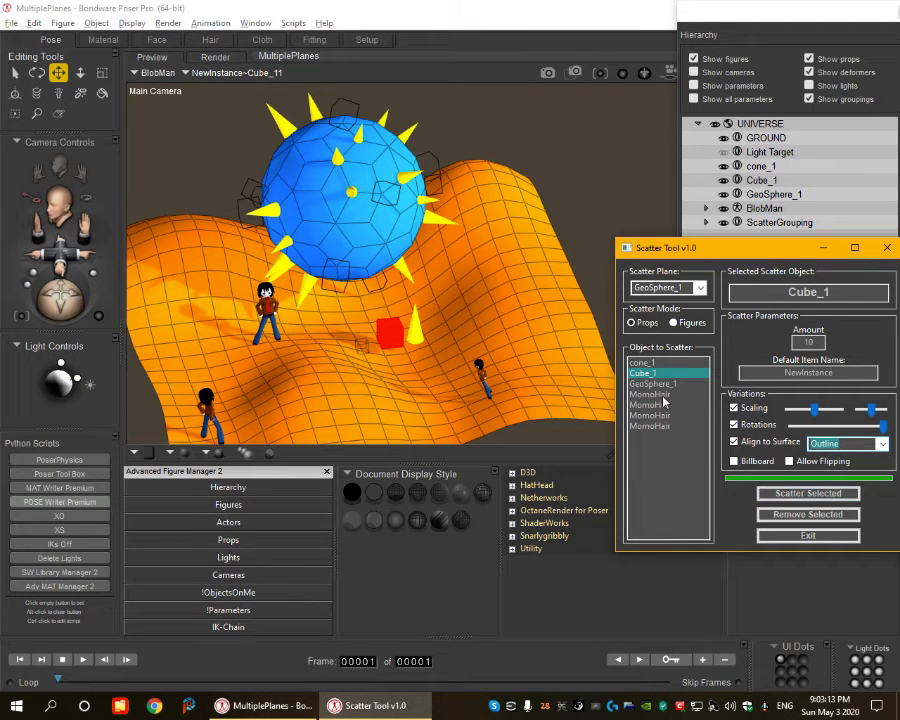
- Scatter another 10 cone_1 instances over GeoSphere_1 with the Outline display style
{"action": "left_click", "coordinate": [656, 363]}
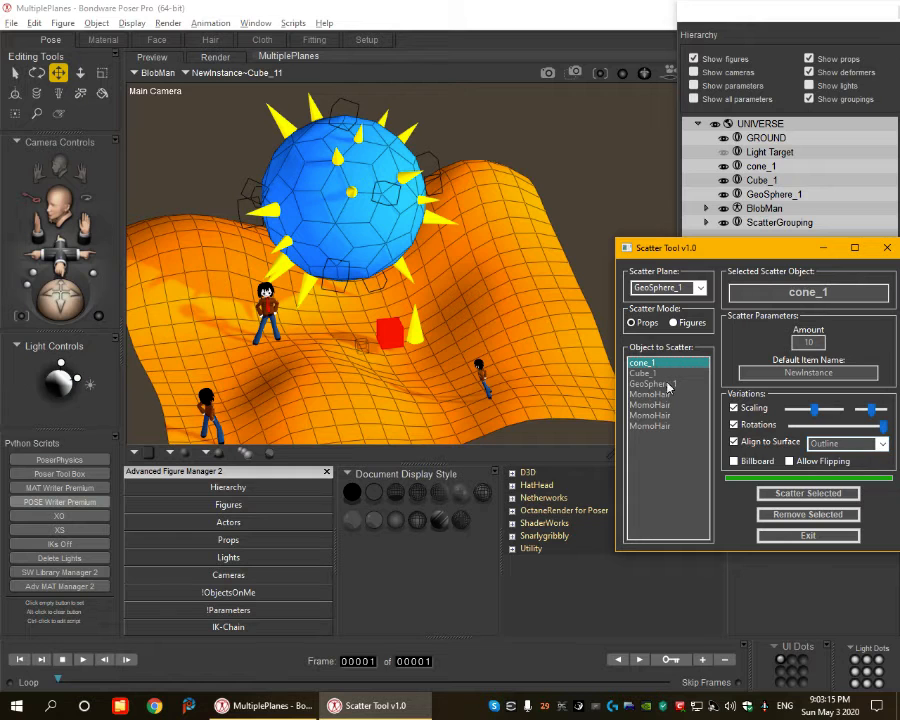
{"action": "left_click", "coordinate": [806, 494]}
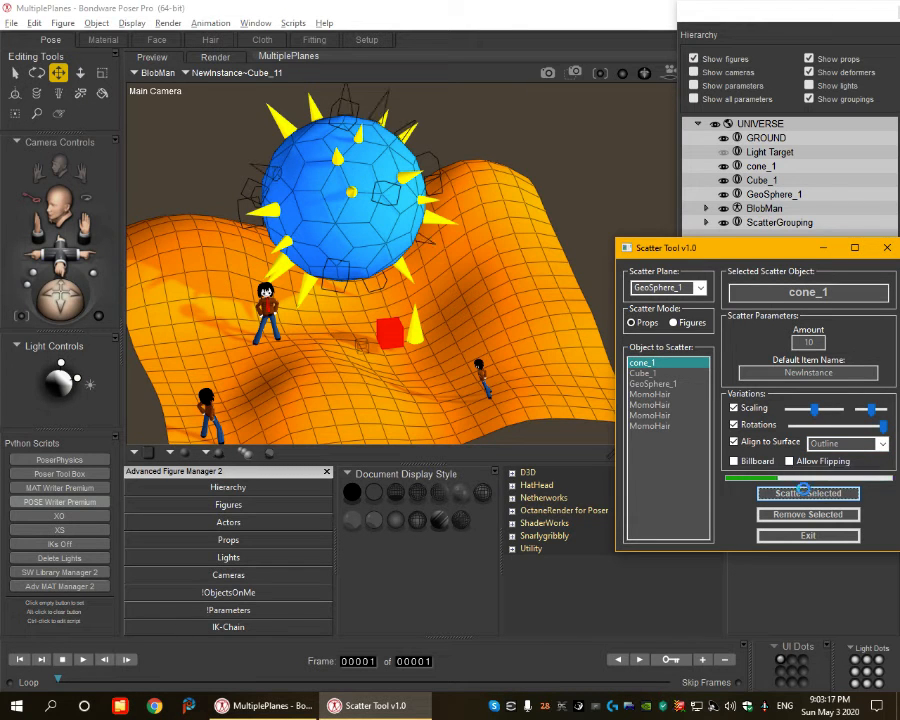
{"action": "middle_click_drag", "start_coordinate": [553, 206], "coordinate": [511, 370]}
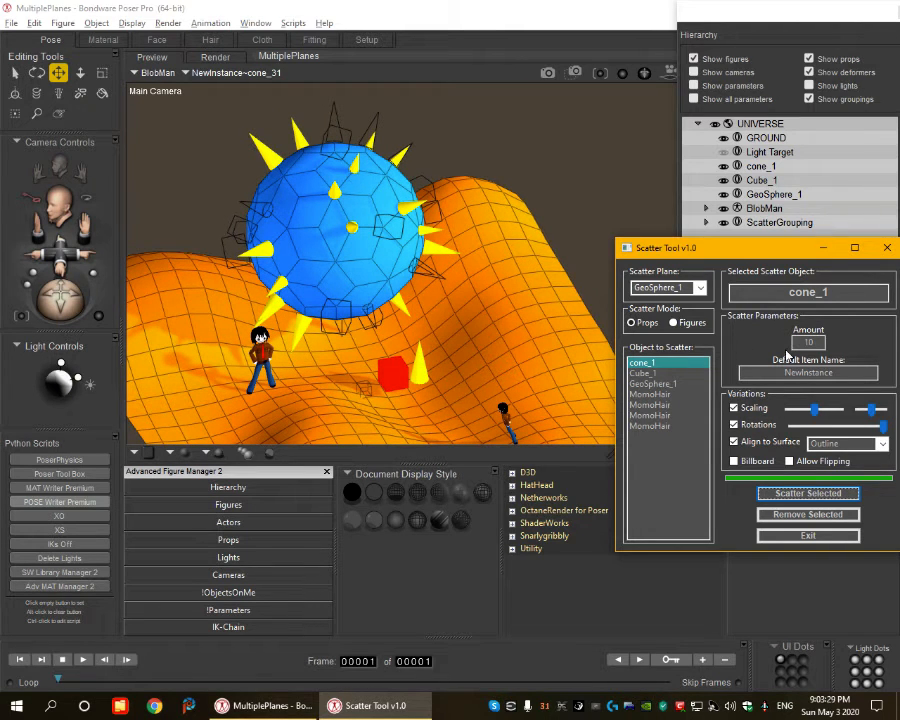
- Try the Outline and Silhouette display styles on all scattered cone_1 instances, and finish with Use Parent Style
{"action": "left_click", "coordinate": [882, 444]}
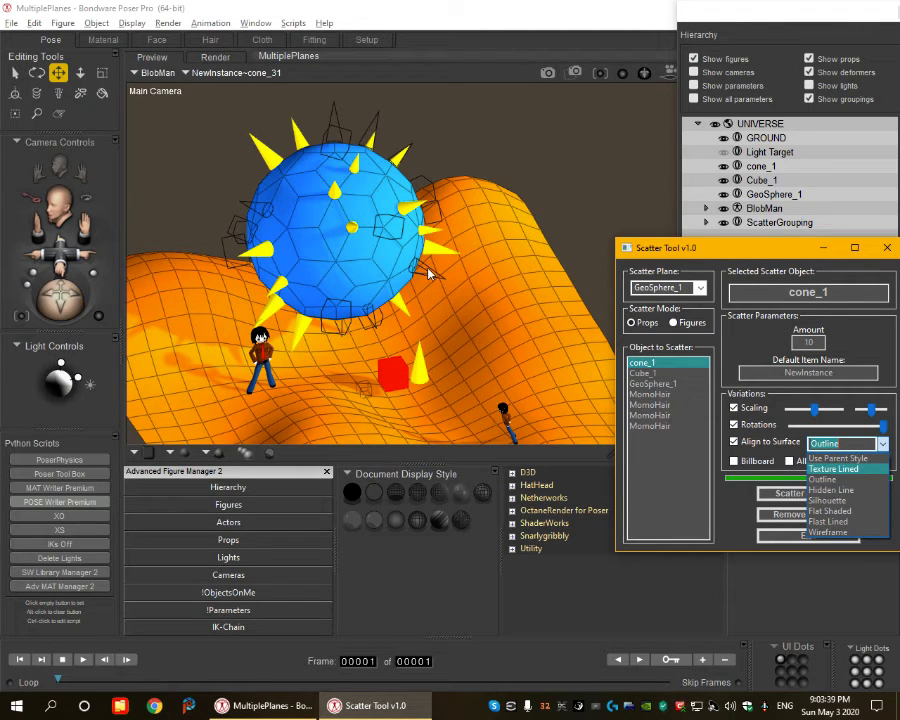
{"action": "left_click", "coordinate": [840, 479]}
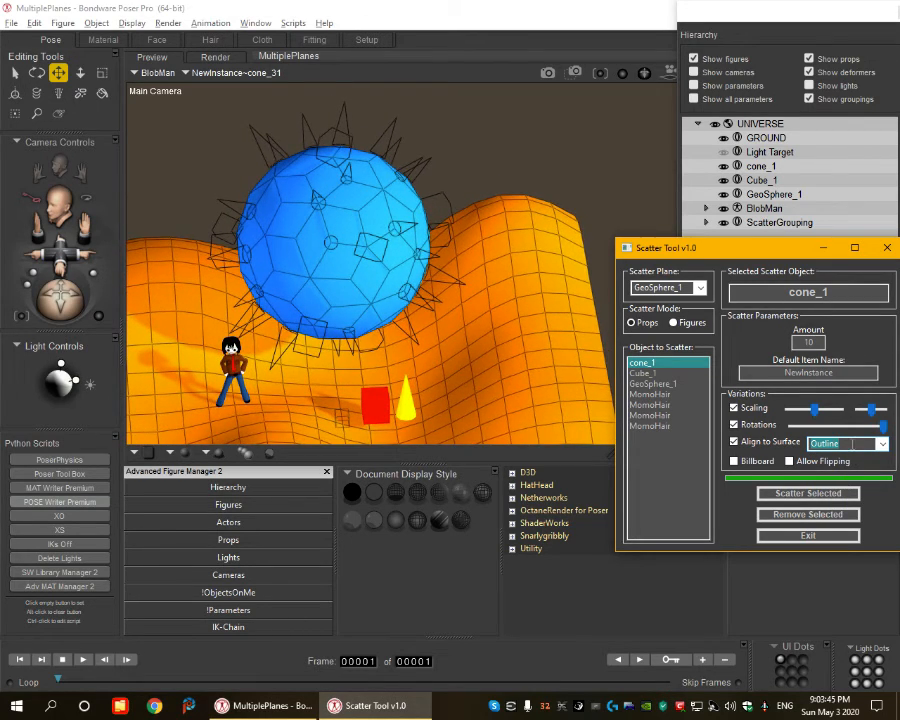
{"action": "scroll", "coordinate": [852, 443], "scroll_direction": "up", "scroll_amount": 1}
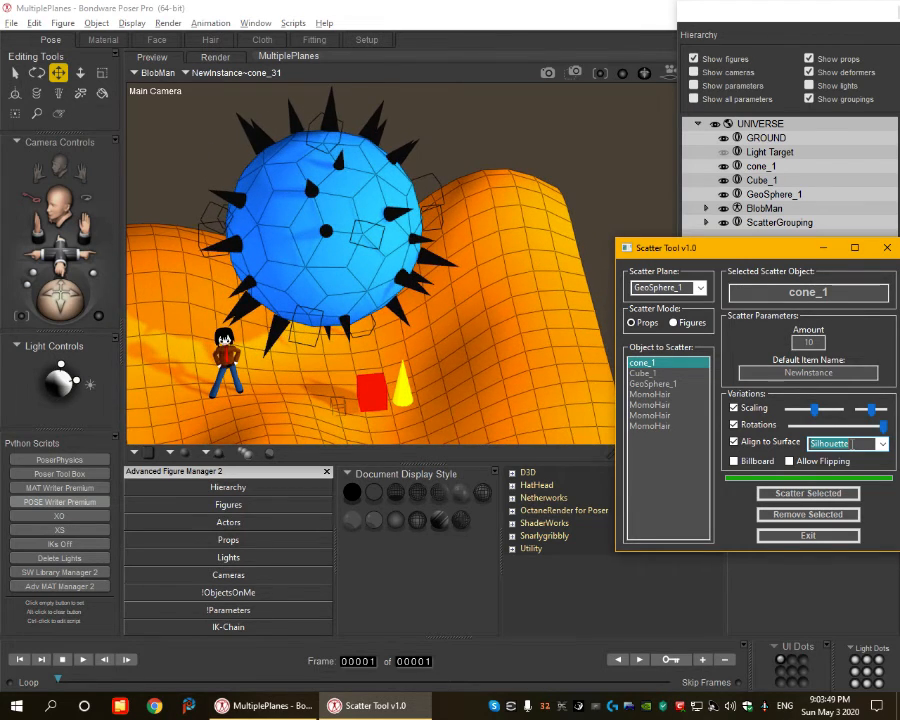
{"action": "scroll", "coordinate": [852, 443], "scroll_direction": "down", "scroll_amount": 2}
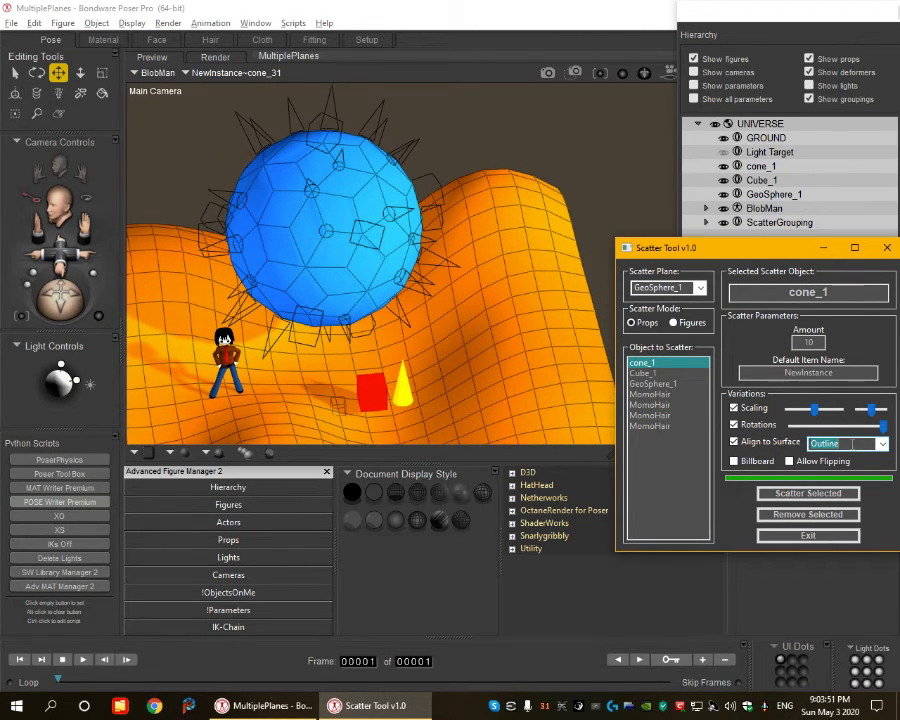
{"action": "scroll", "coordinate": [852, 443], "scroll_direction": "down", "scroll_amount": 2}
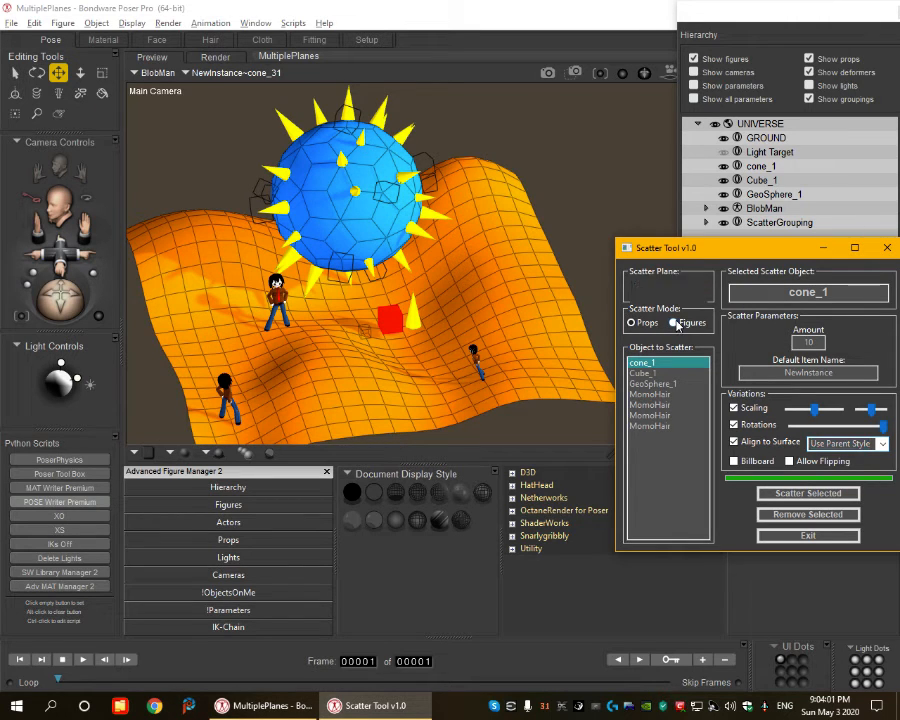
- Switch the scatter mode to Figures and set the display style of the scattered BlobMan instances to Outline
{"action": "left_click", "coordinate": [675, 323]}
{"action": "left_click", "coordinate": [647, 363]}
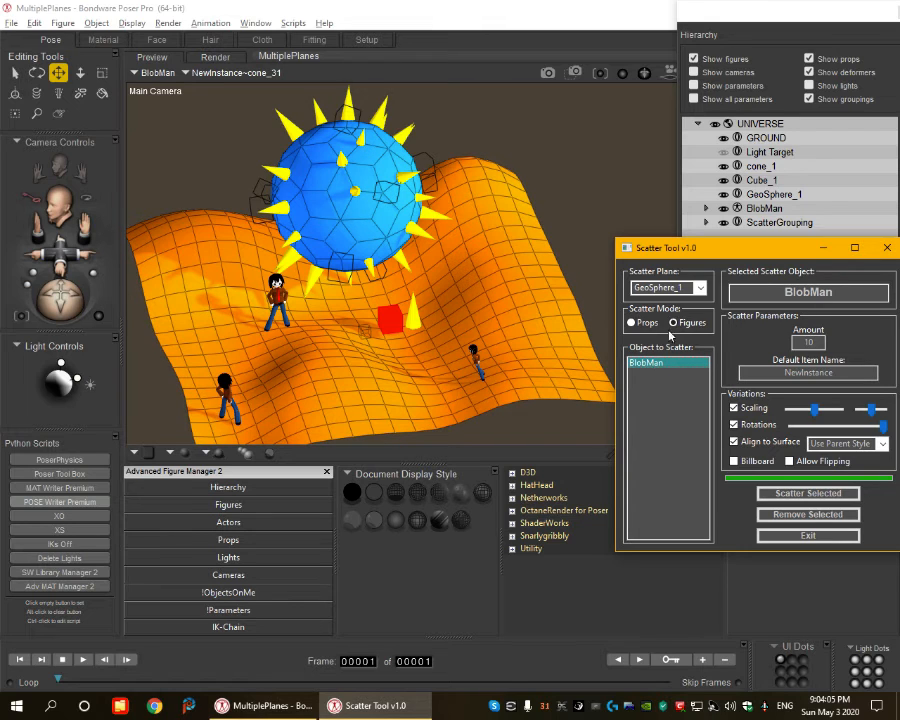
{"action": "left_click", "coordinate": [860, 443]}
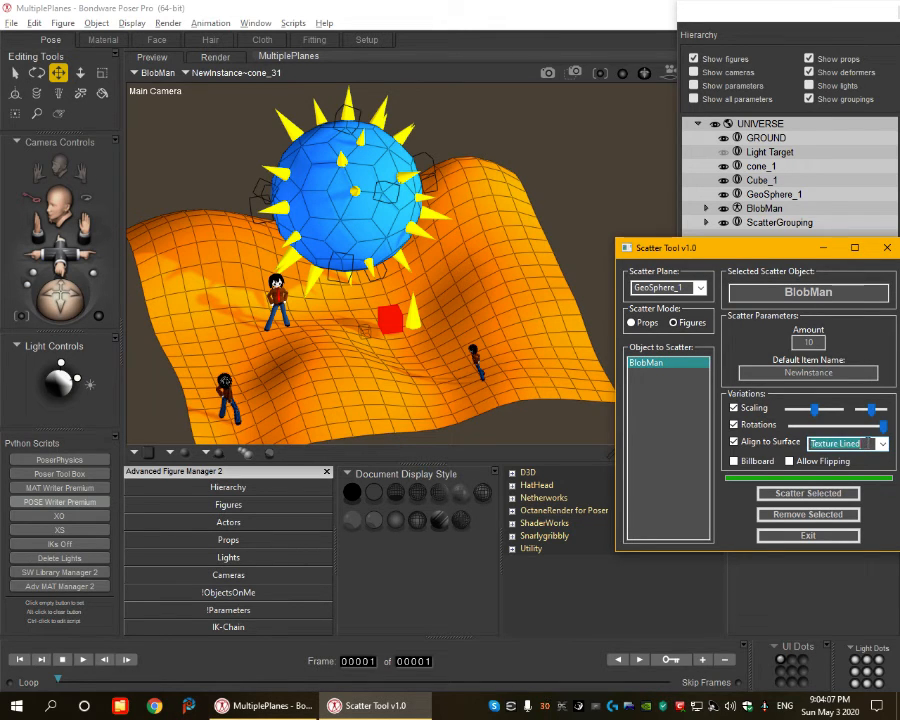
{"action": "scroll", "coordinate": [866, 443], "scroll_direction": "down", "scroll_amount": 2}
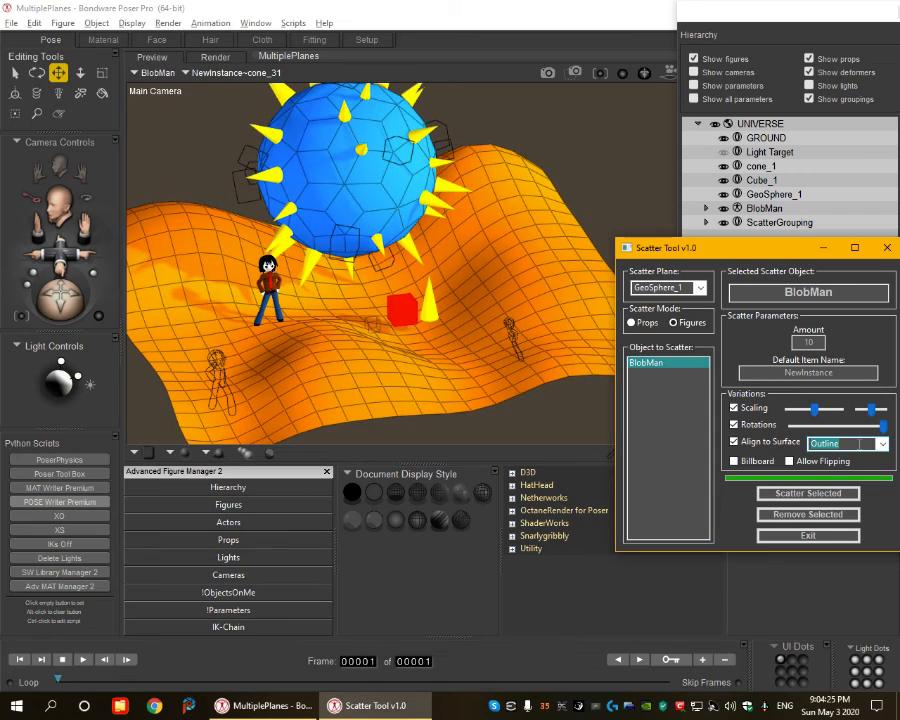
- Hide and show ScatterGrouping, and set the scattered BlobMan instances' display style to Use Parent Style
{"action": "left_click", "coordinate": [727, 222]}
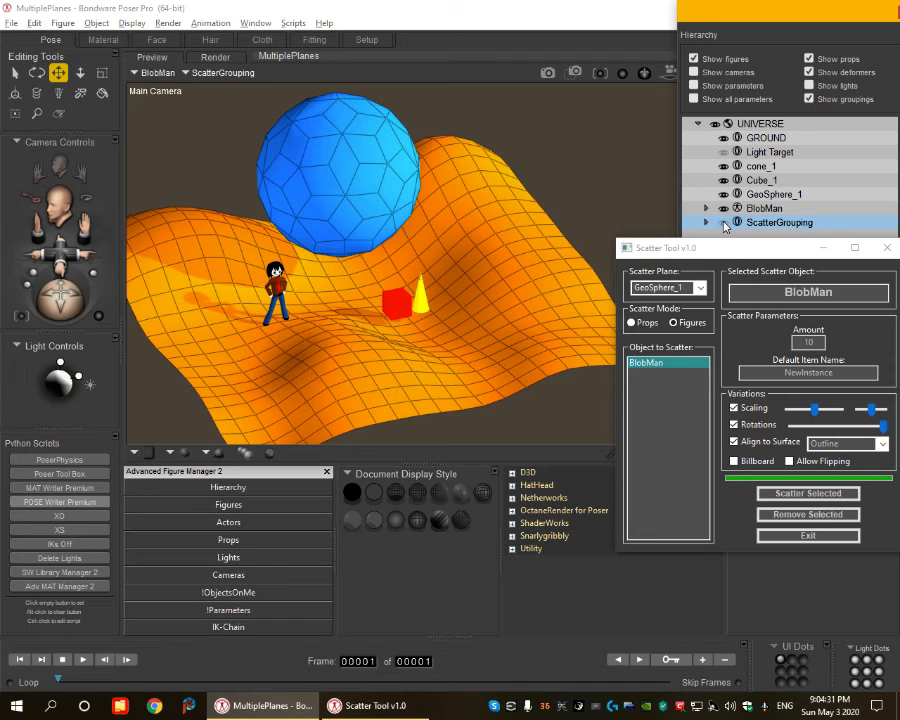
{"action": "left_click", "coordinate": [724, 223]}
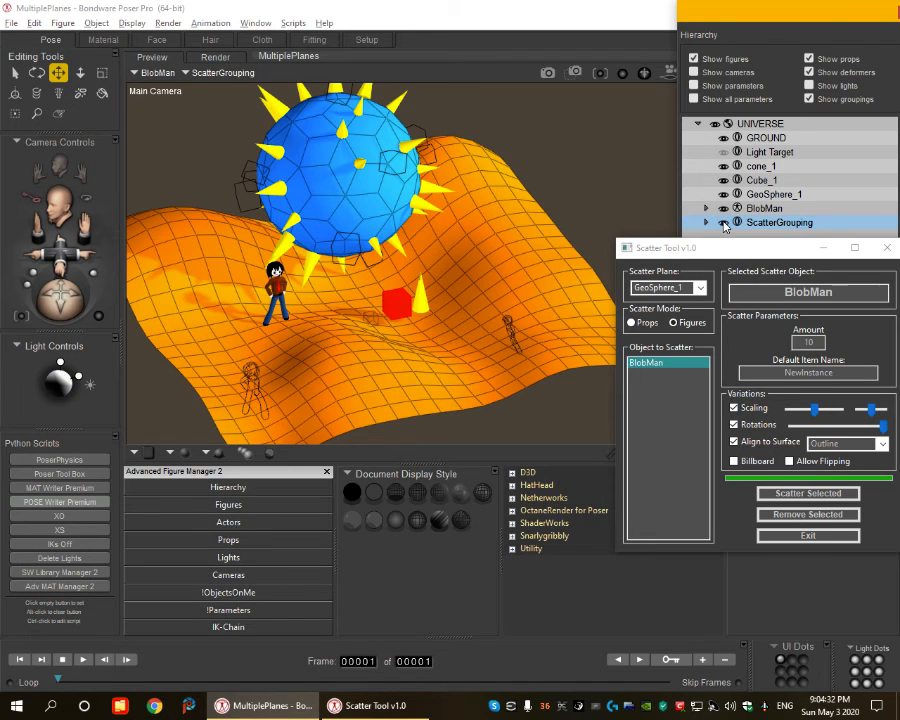
{"action": "left_click", "coordinate": [852, 444]}
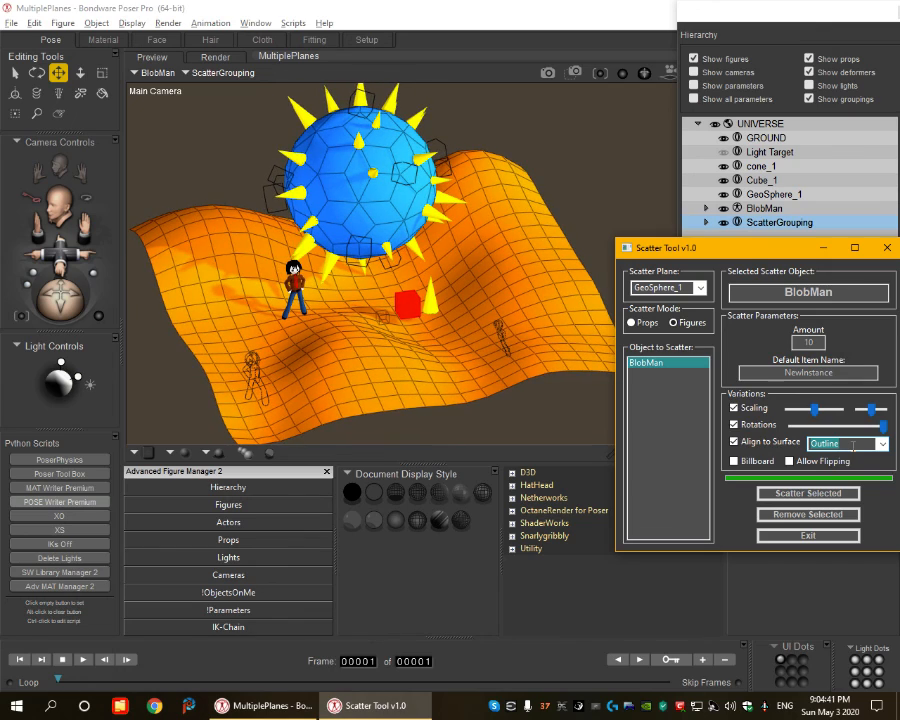
{"action": "scroll", "coordinate": [851, 446], "scroll_direction": "up", "scroll_amount": 2}
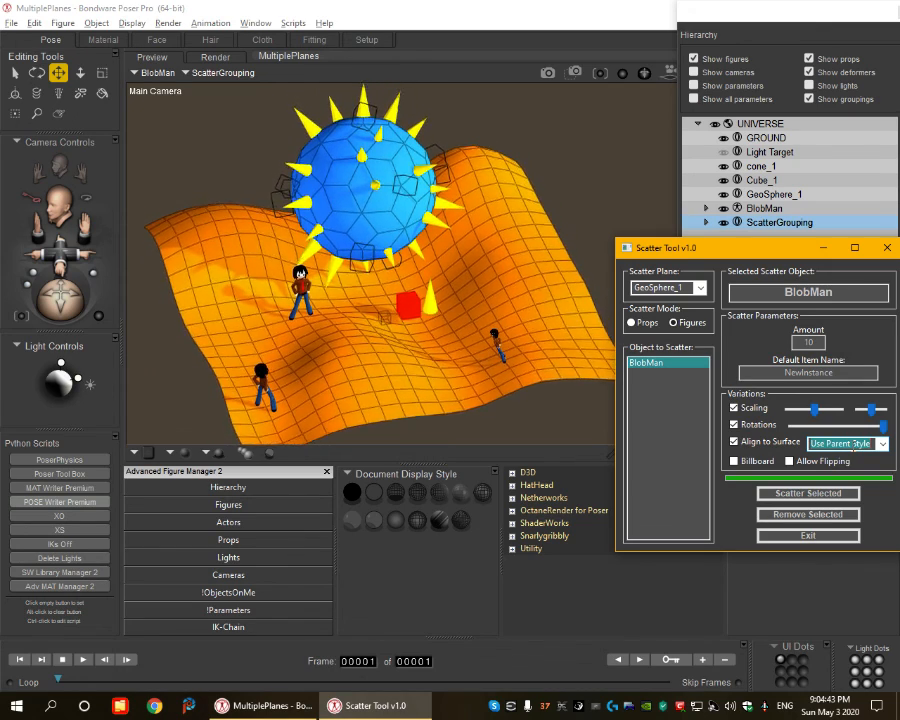